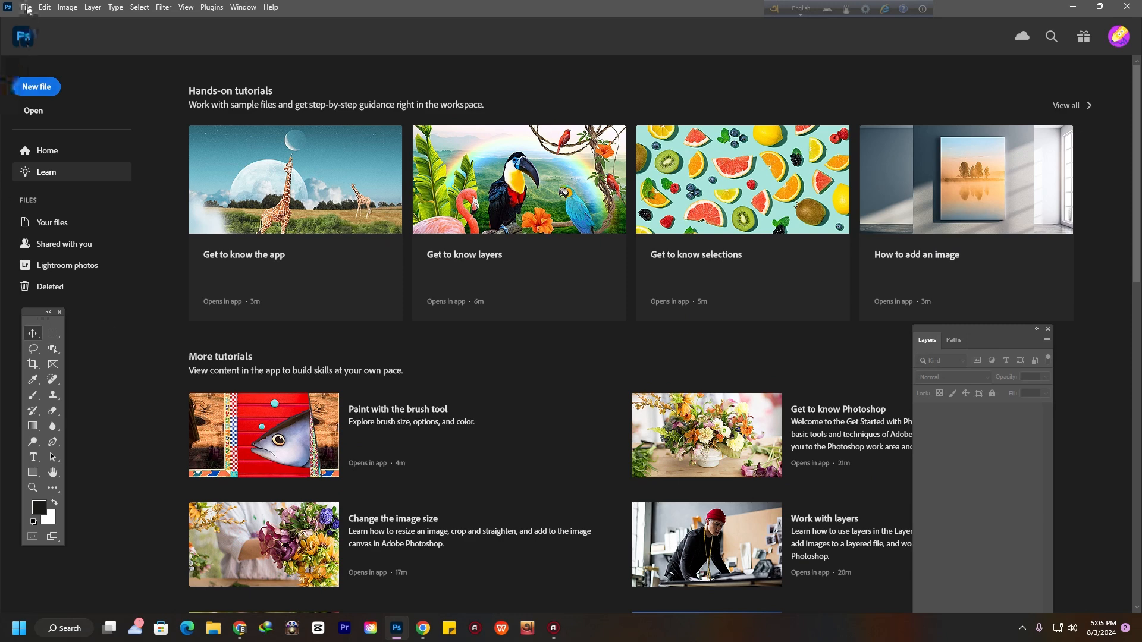
# Open the recent image 'DJ girl in beautiful clothes (1).jpg' from the home screen
pyautogui.click(39, 151)
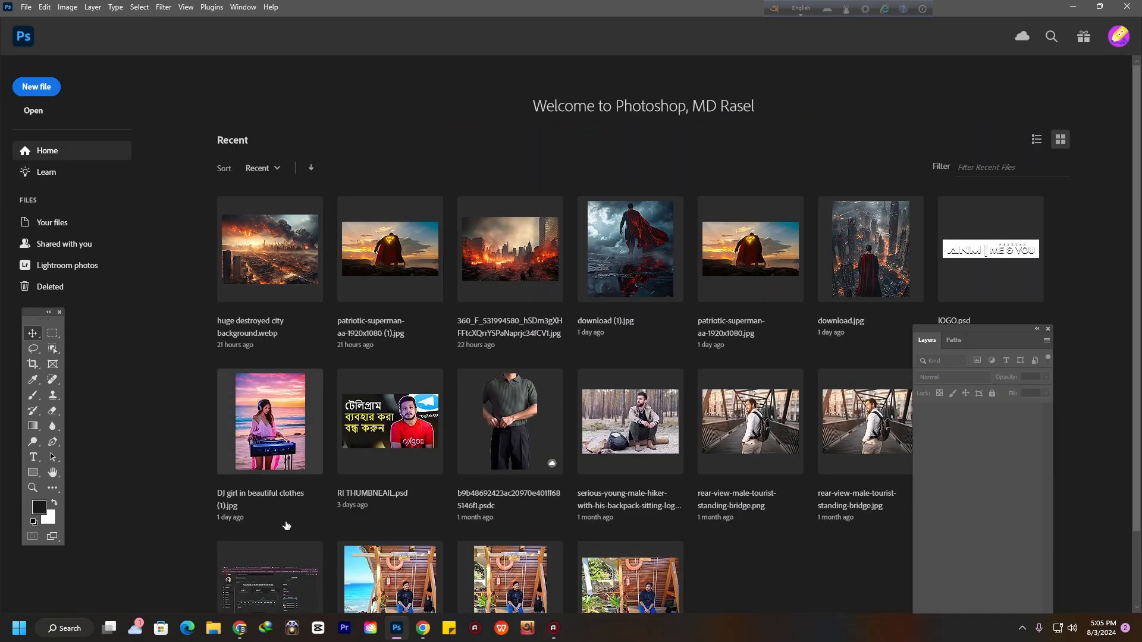
pyautogui.click(273, 446)
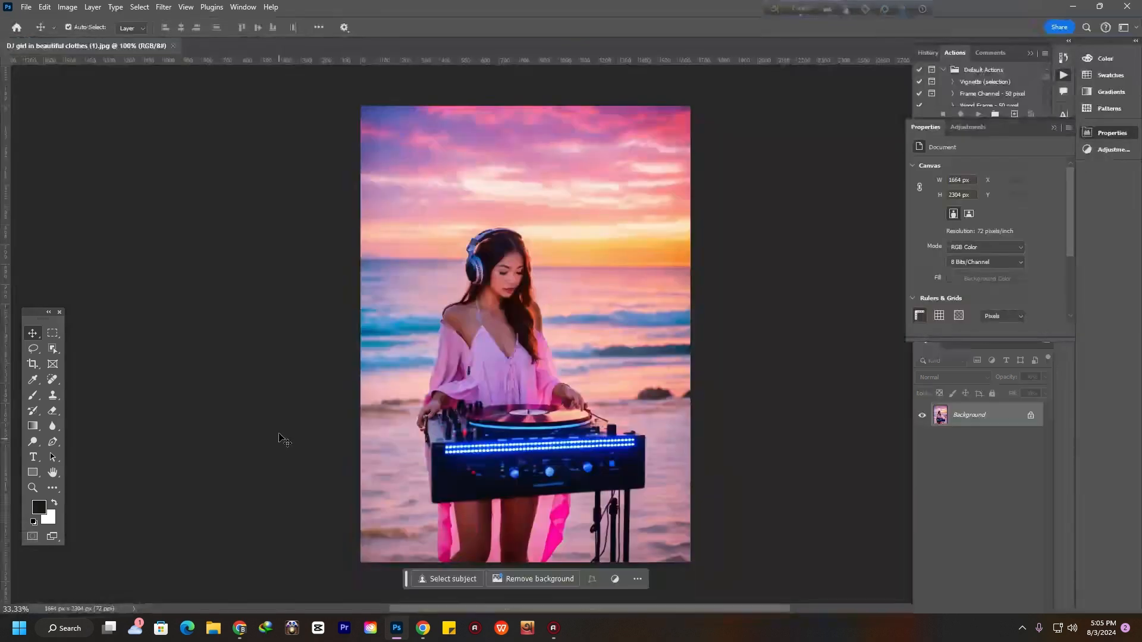
pyautogui.scroll(-1, 481, 346)
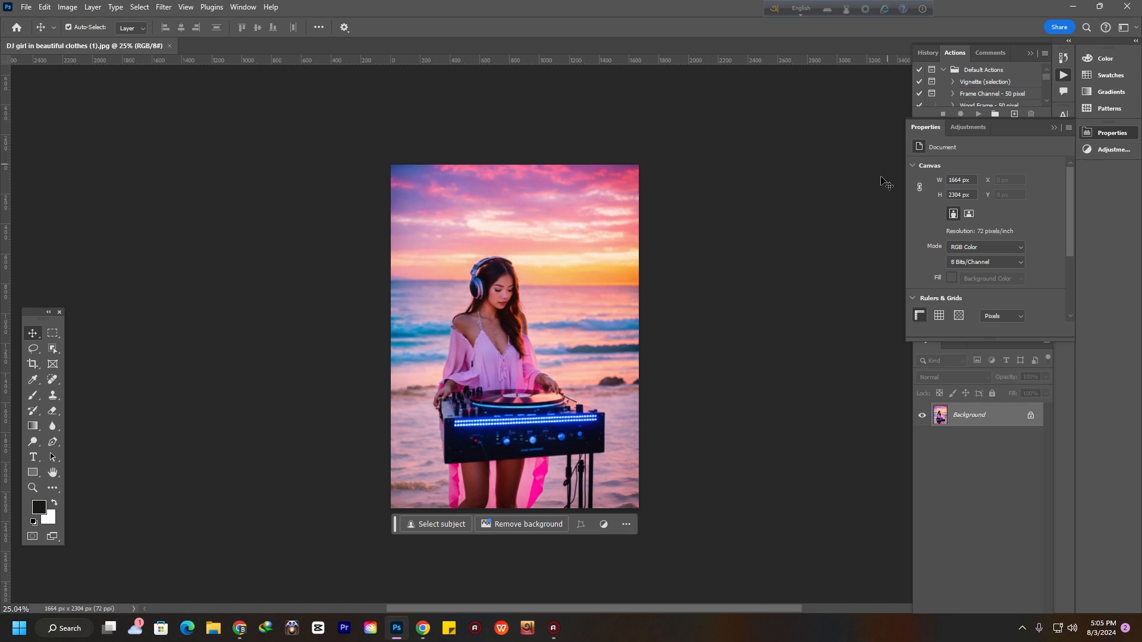
# Extend the canvas to the left with the Crop Tool to about 3348 px wide and commit it
pyautogui.click(32, 367)
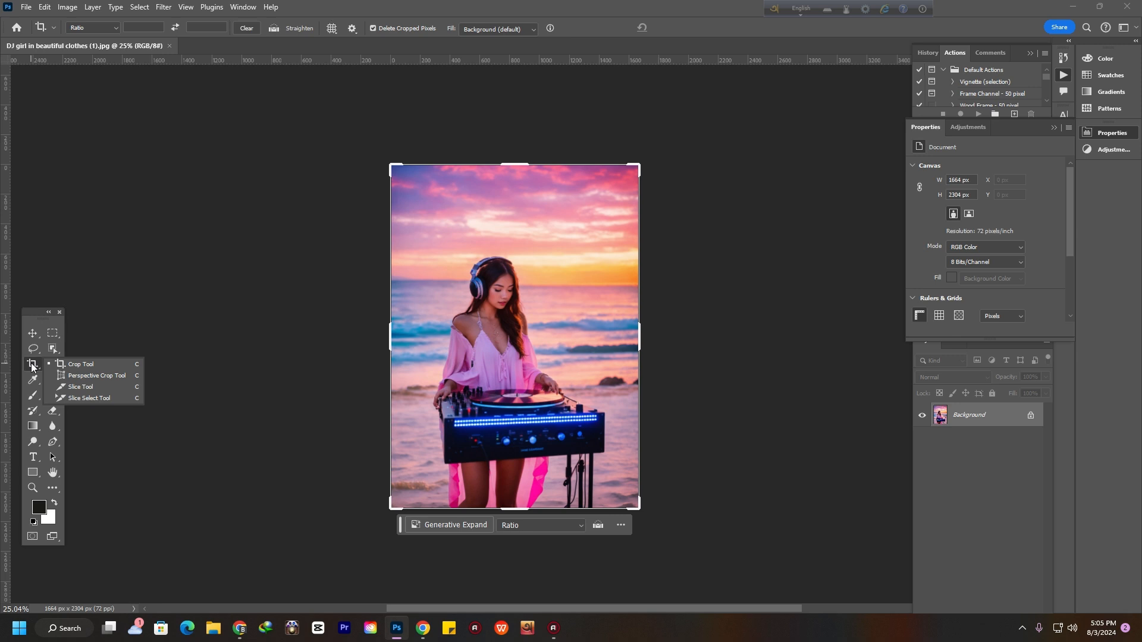
pyautogui.click(91, 369)
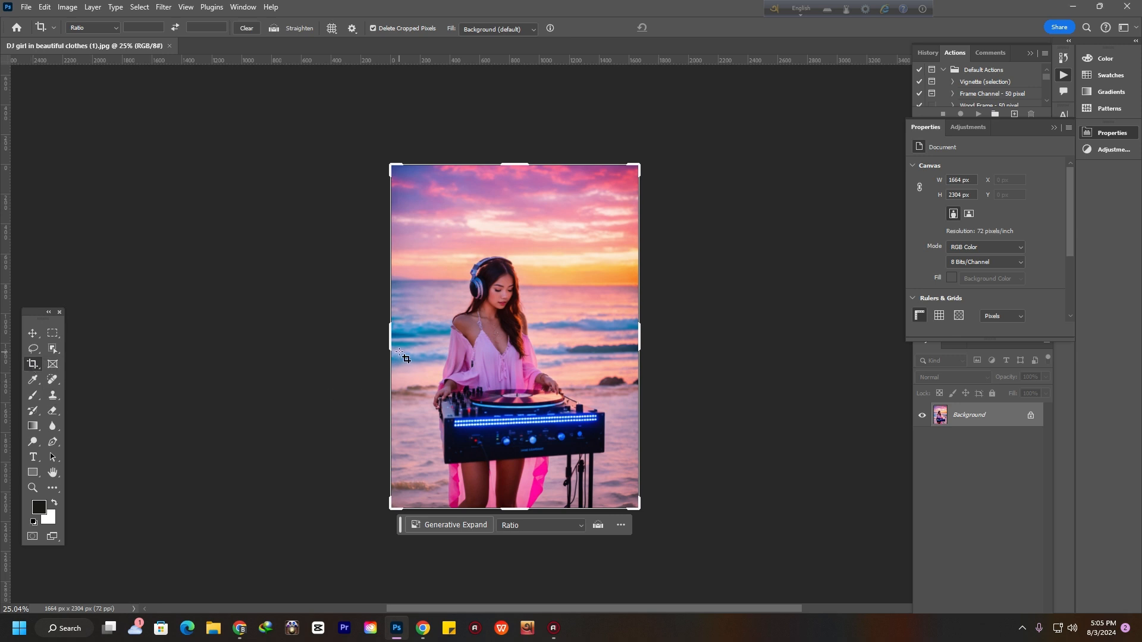
pyautogui.moveTo(393, 351); pyautogui.dragTo(263, 371)
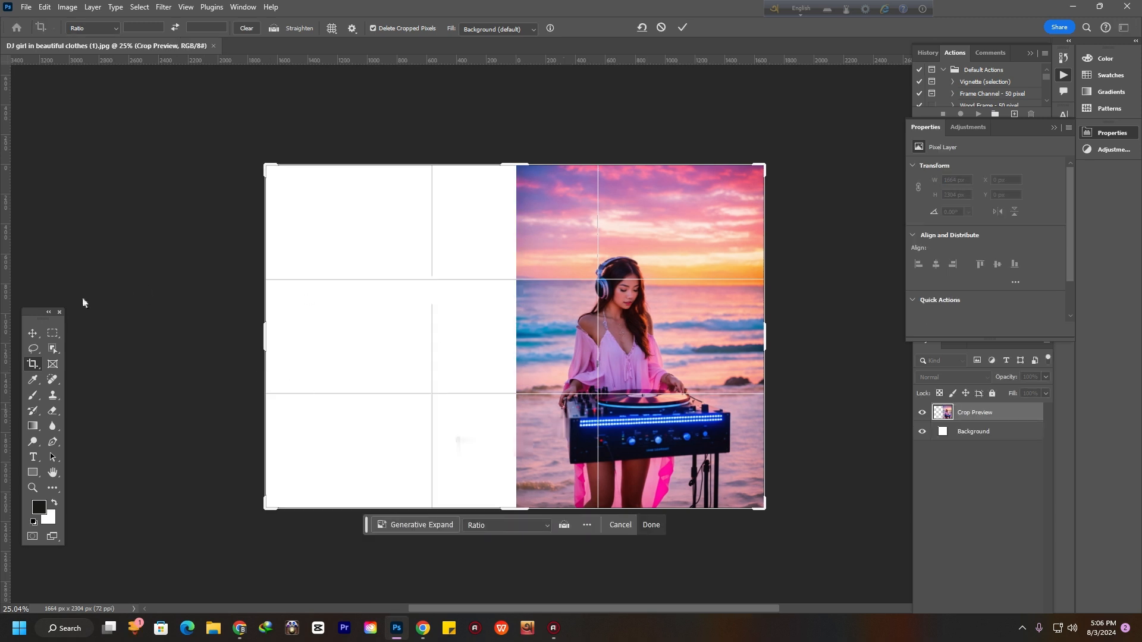
pyautogui.click(34, 334)
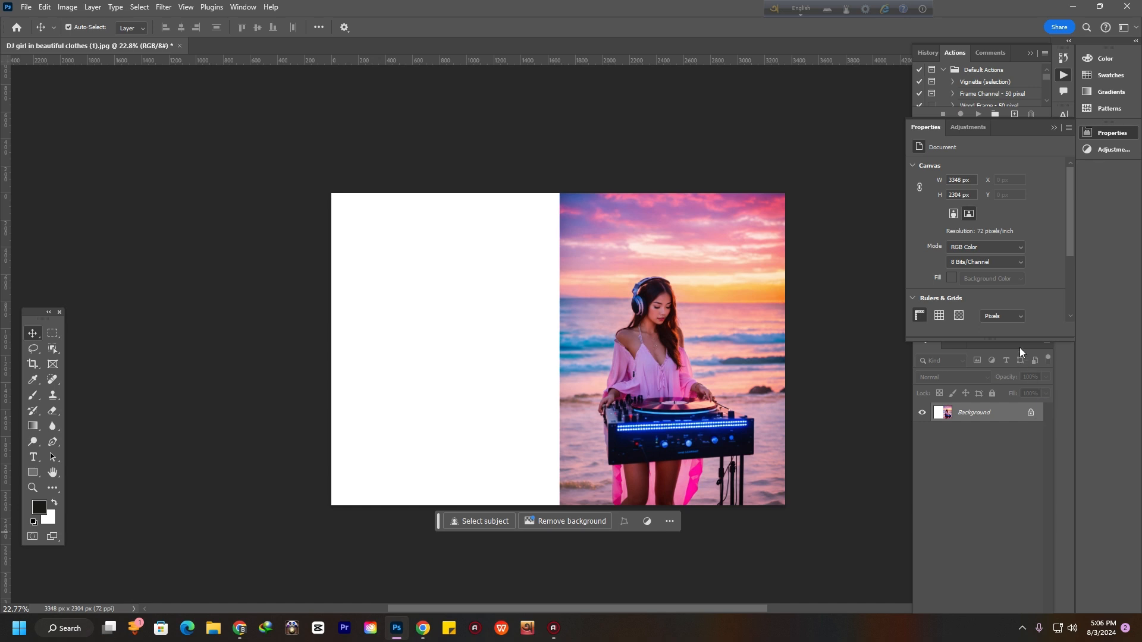
# Fill the blank left area with Generative Fill using the prompt 'adjust with background'
pyautogui.moveTo(1020, 348); pyautogui.dragTo(998, 270)
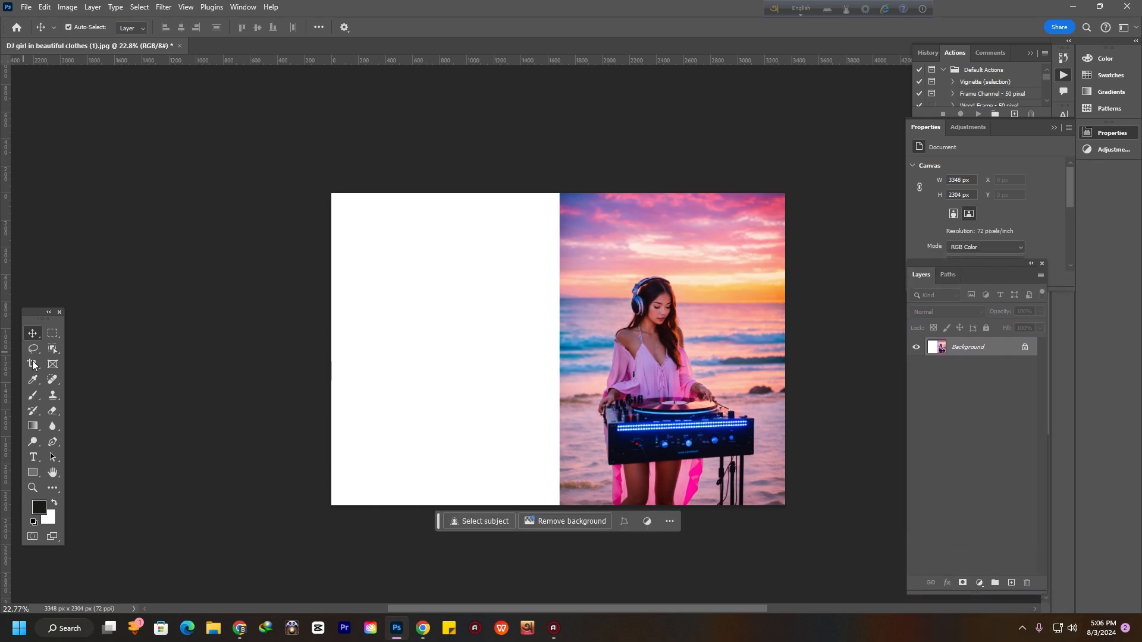
pyautogui.click(53, 335)
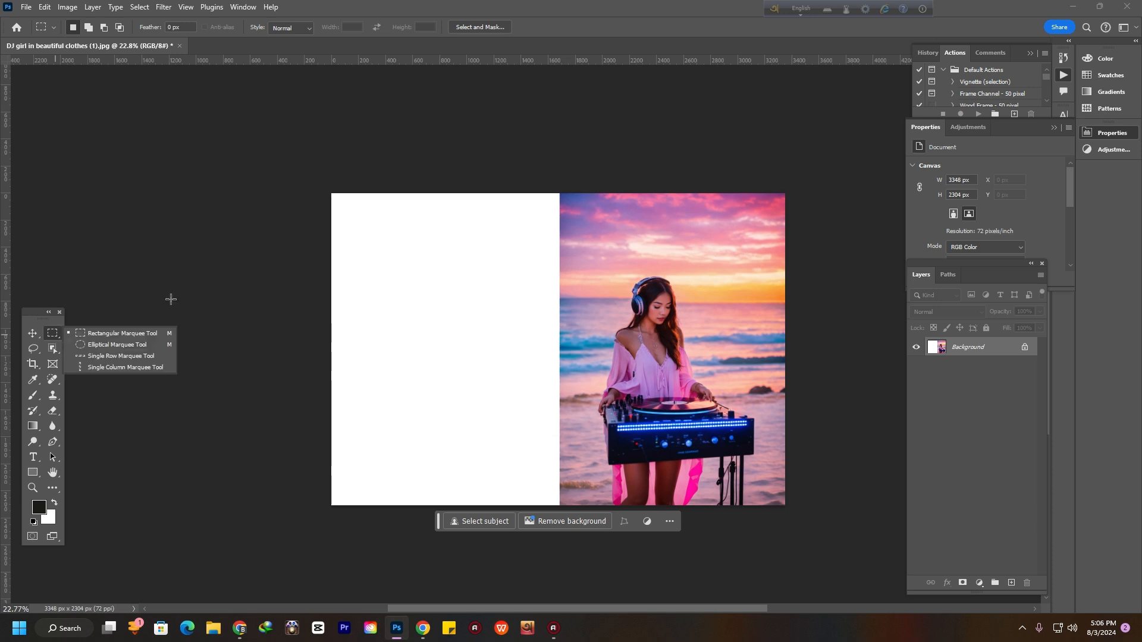
pyautogui.moveTo(322, 189); pyautogui.dragTo(322, 190)
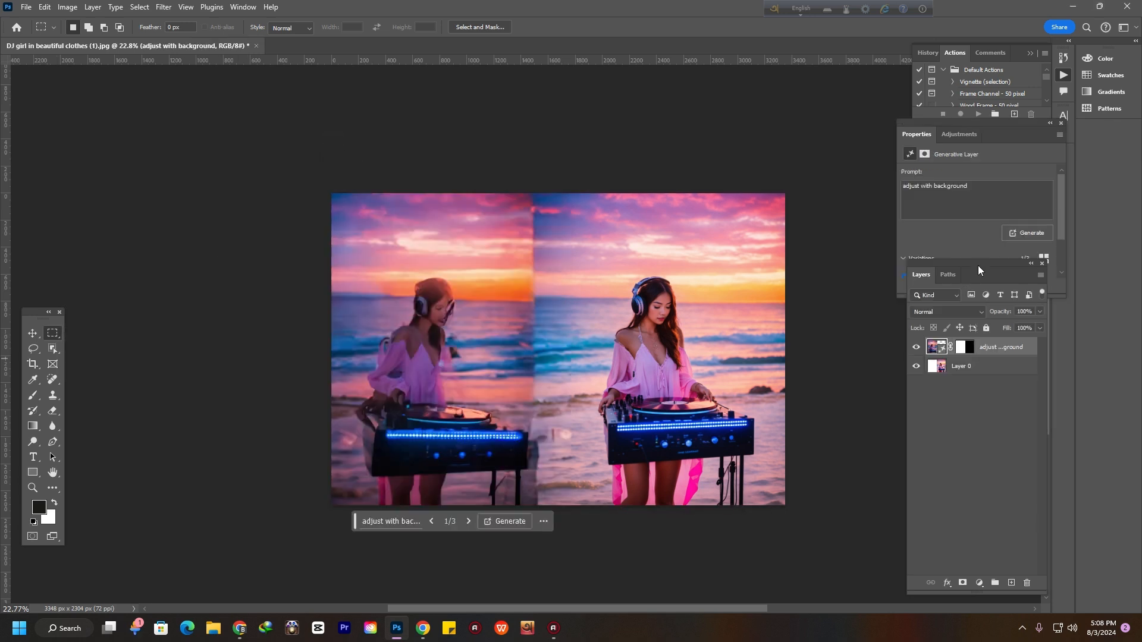
pyautogui.moveTo(978, 266); pyautogui.dragTo(988, 349)
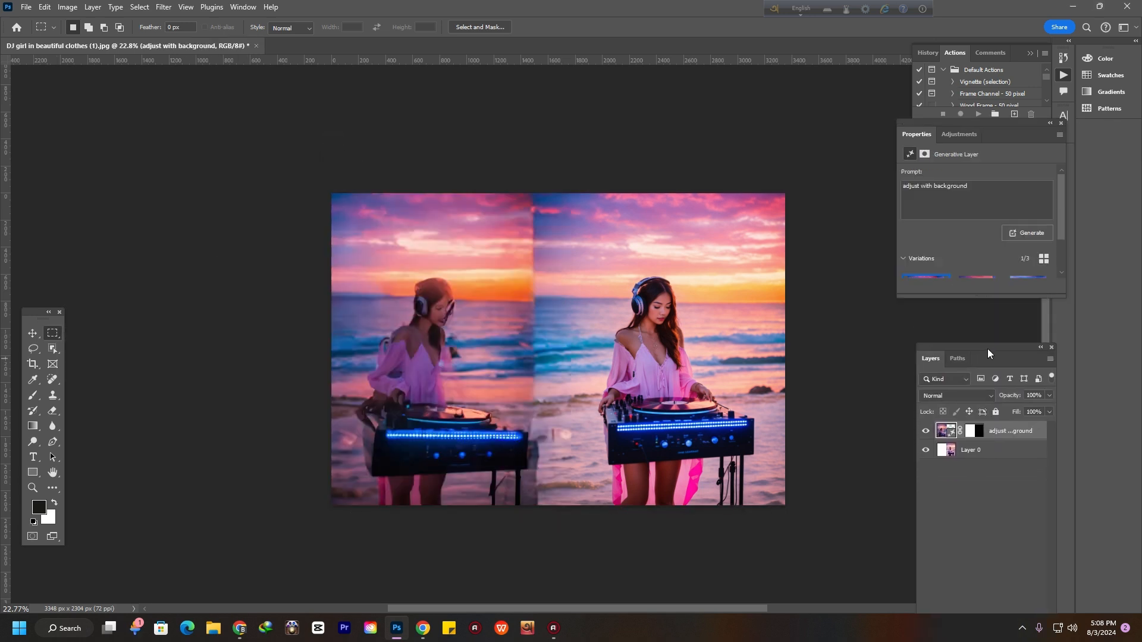
# Choose the third variation of the generated background
pyautogui.scroll(-2, 1003, 236)
pyautogui.click(1038, 266)
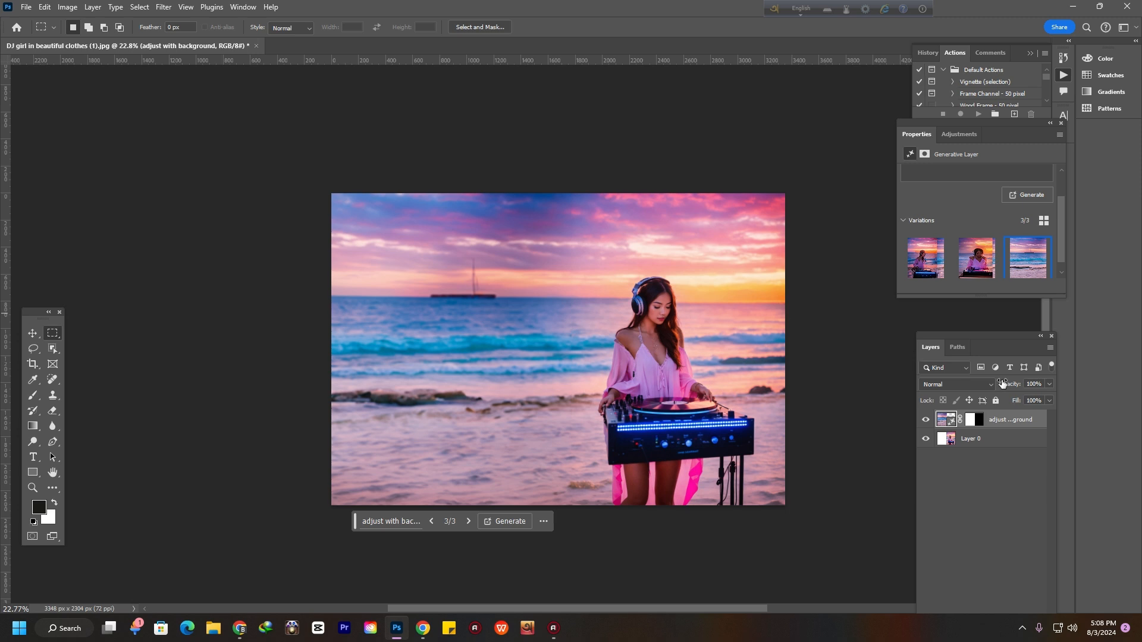
pyautogui.moveTo(1006, 335); pyautogui.dragTo(993, 288)
pyautogui.scroll(-4, 393, 275)
pyautogui.scroll(1, 494, 292)
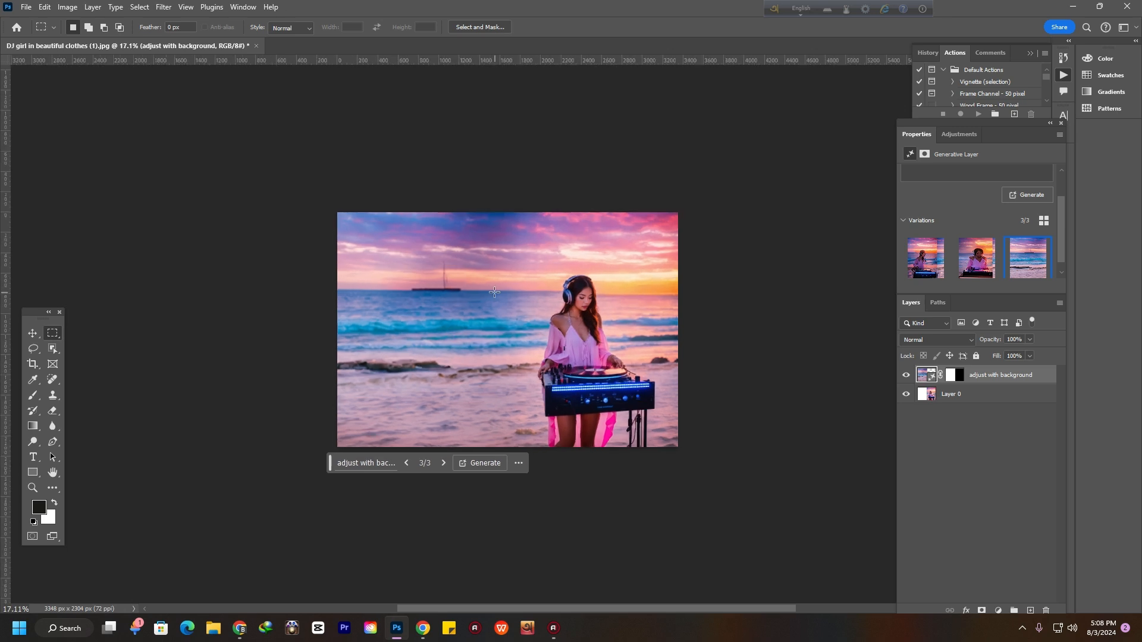
pyautogui.scroll(1, 495, 292)
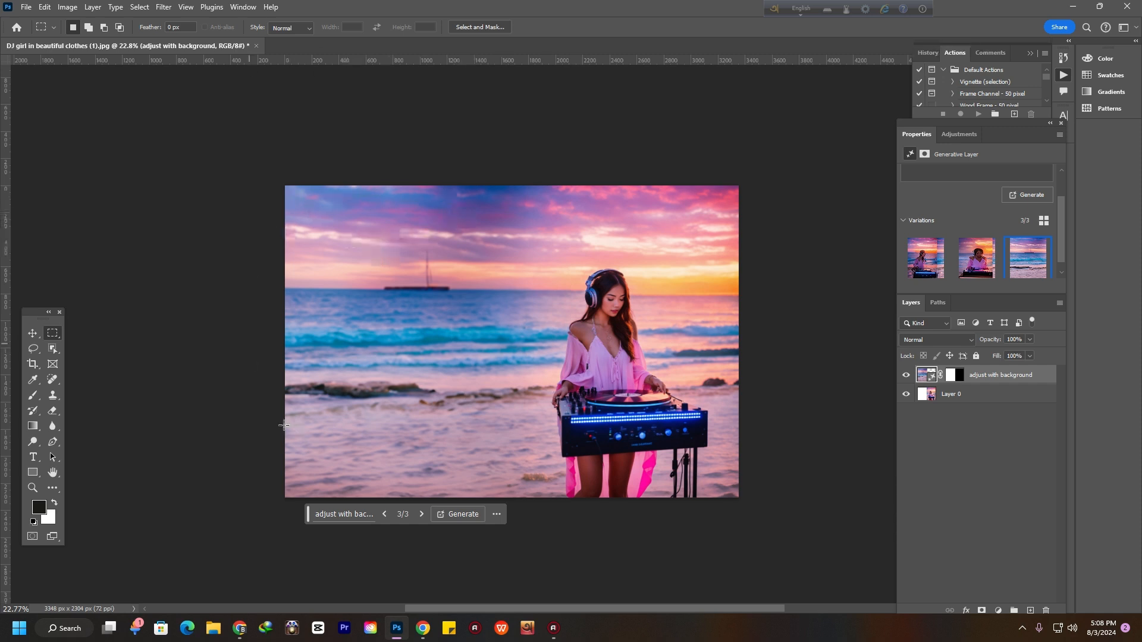
# Add a Hue/Saturation adjustment layer with Hue +2, Saturation +7 and Lightness +4
pyautogui.click(33, 333)
pyautogui.click(625, 444)
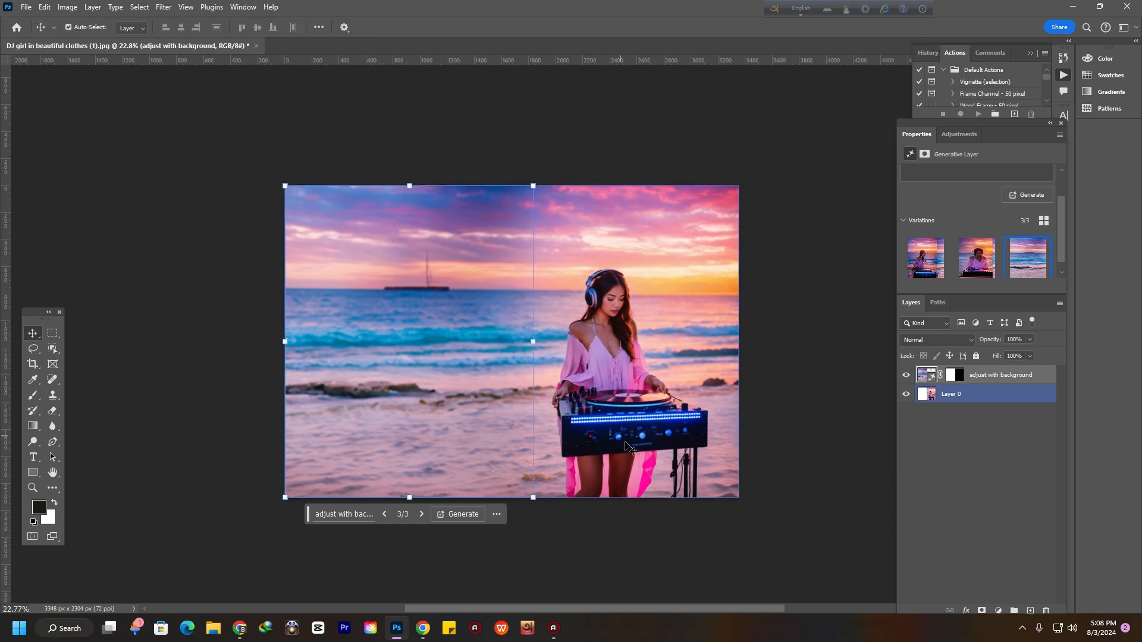
pyautogui.click(851, 408)
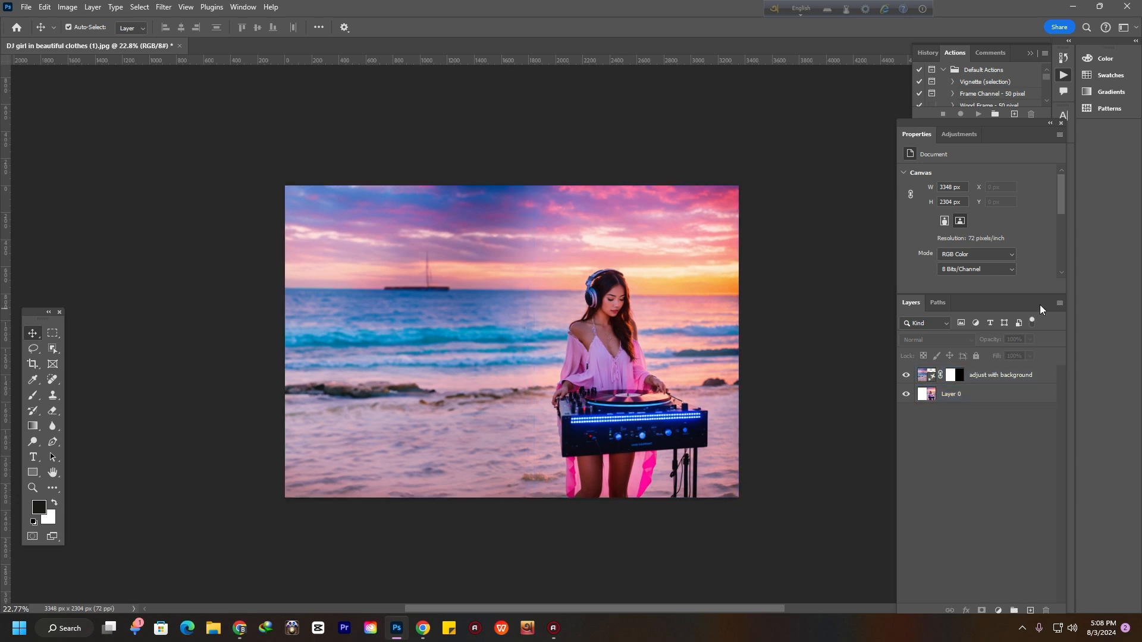
pyautogui.moveTo(1040, 305); pyautogui.dragTo(1038, 273)
pyautogui.click(999, 579)
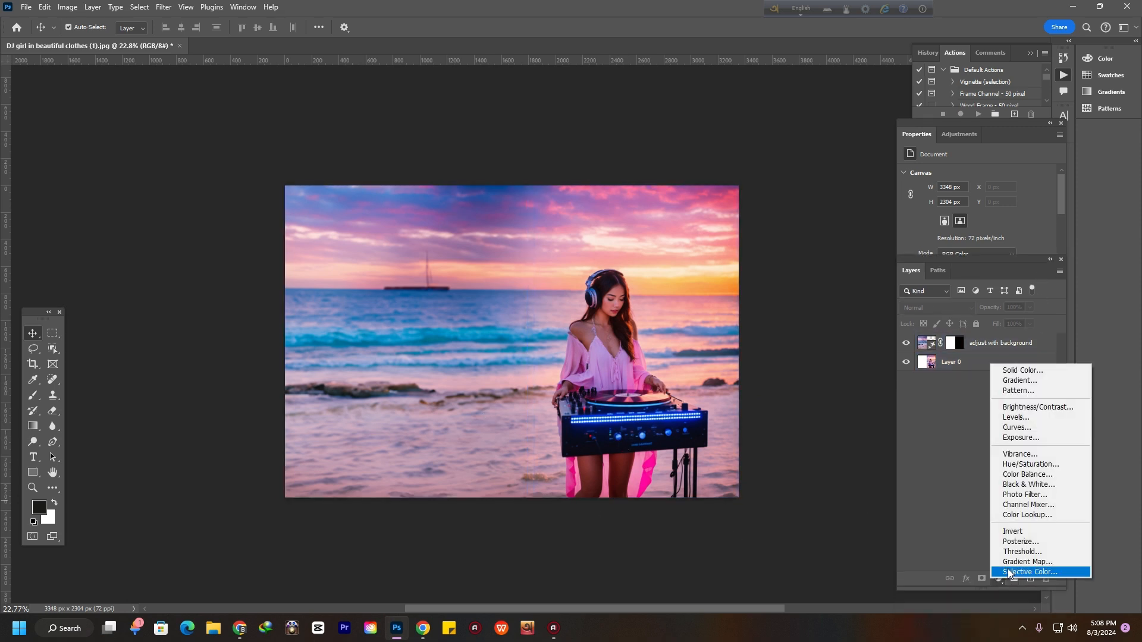
pyautogui.click(1029, 464)
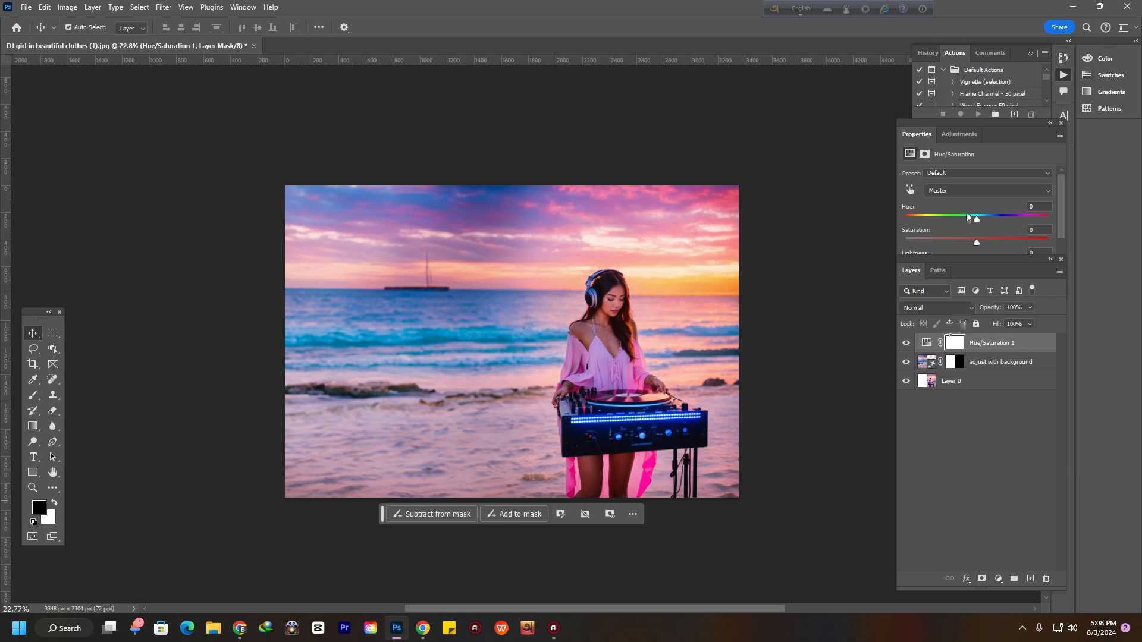
pyautogui.moveTo(979, 219)
pyautogui.mouseDown()
pyautogui.moveTo(966, 220)
pyautogui.moveTo(976, 224)
pyautogui.mouseUp()
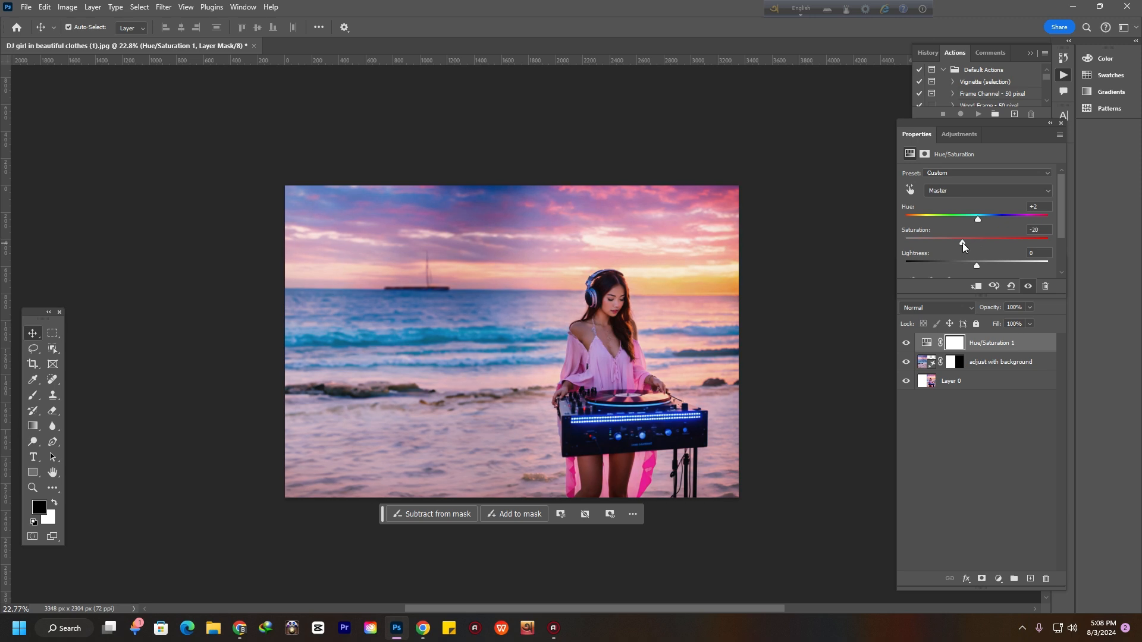
pyautogui.moveTo(962, 243); pyautogui.dragTo(973, 244)
pyautogui.moveTo(977, 263)
pyautogui.mouseDown()
pyautogui.moveTo(967, 261)
pyautogui.moveTo(979, 262)
pyautogui.mouseUp()
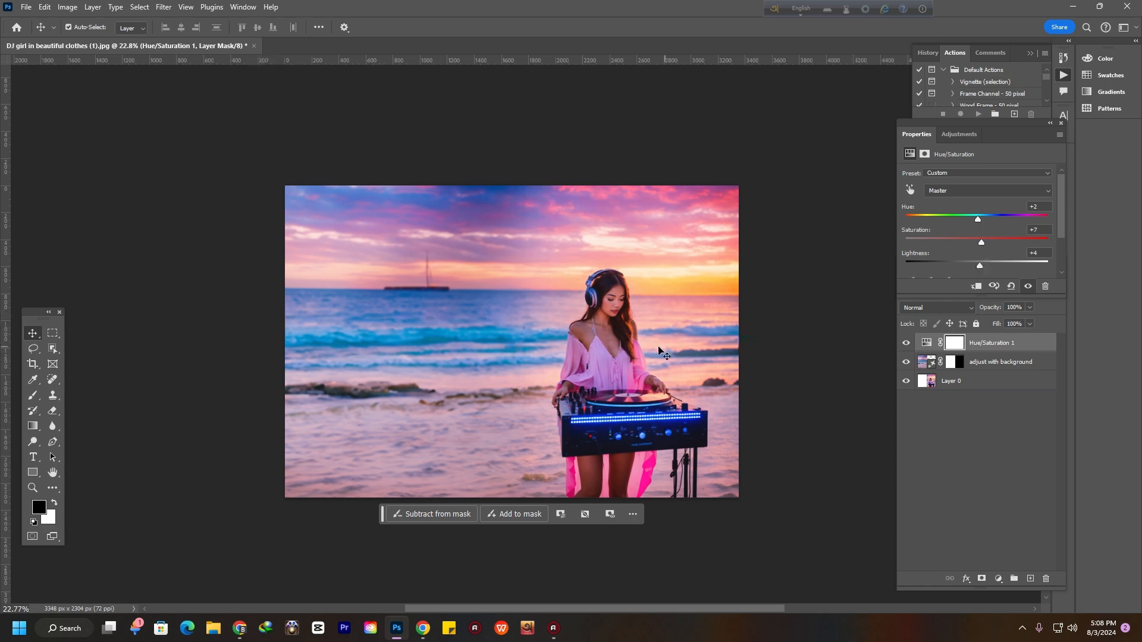
# Select a rectangle over the horizon and generate 'add a ship' with Generative Fill
pyautogui.scroll(4, 654, 350)
pyautogui.scroll(-2, 609, 364)
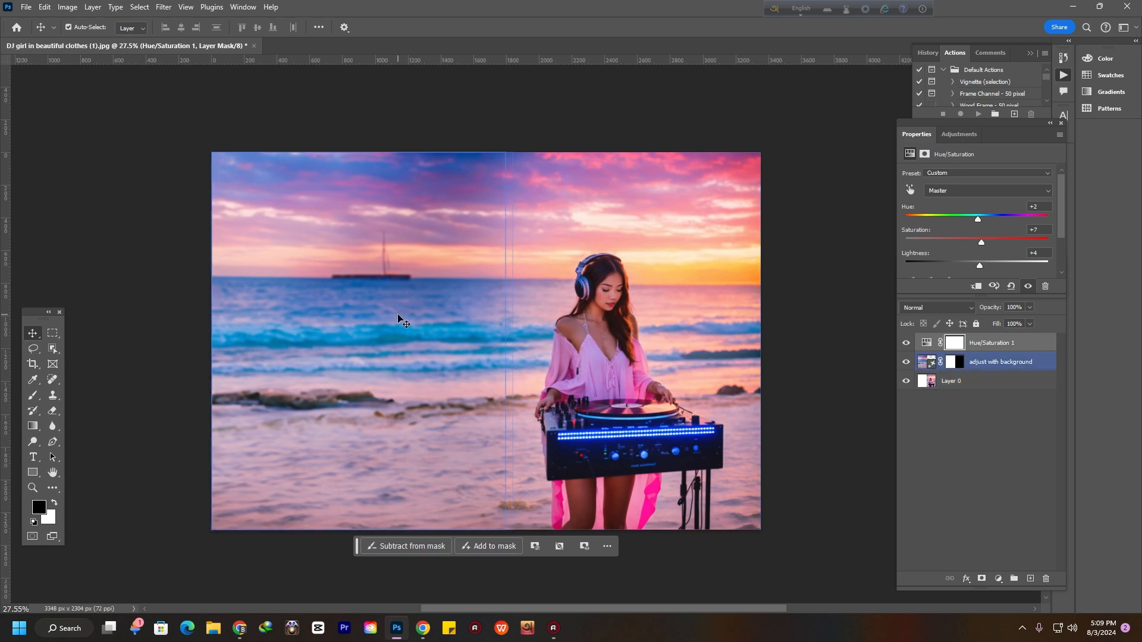
pyautogui.click(247, 265)
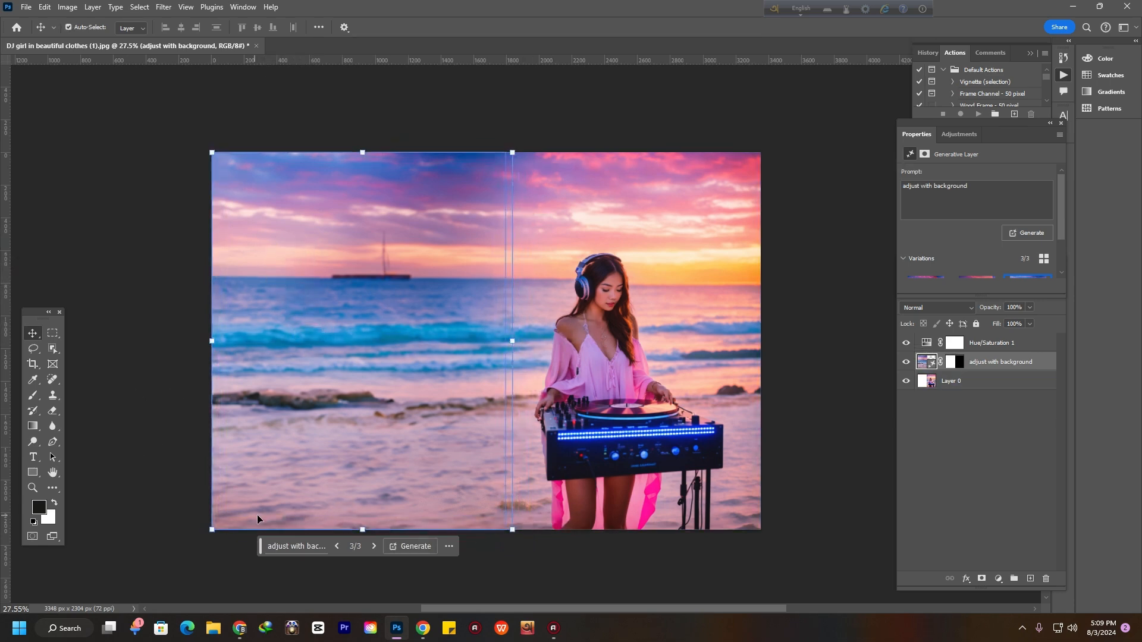
pyautogui.click(52, 333)
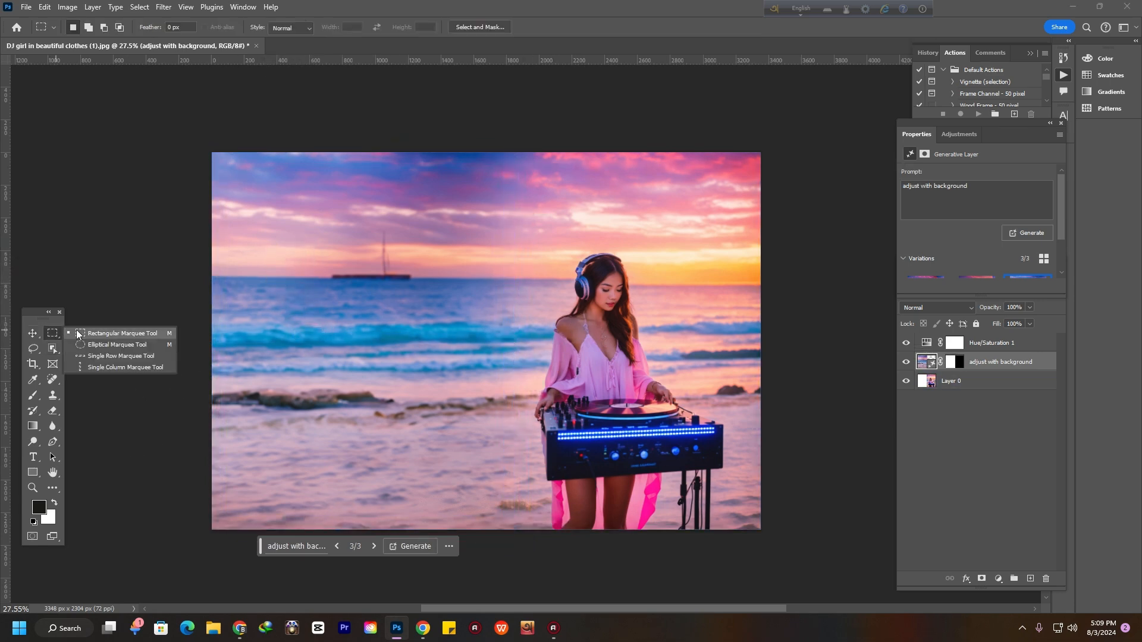
pyautogui.click(94, 334)
pyautogui.moveTo(241, 231); pyautogui.dragTo(399, 335)
pyautogui.click(243, 353)
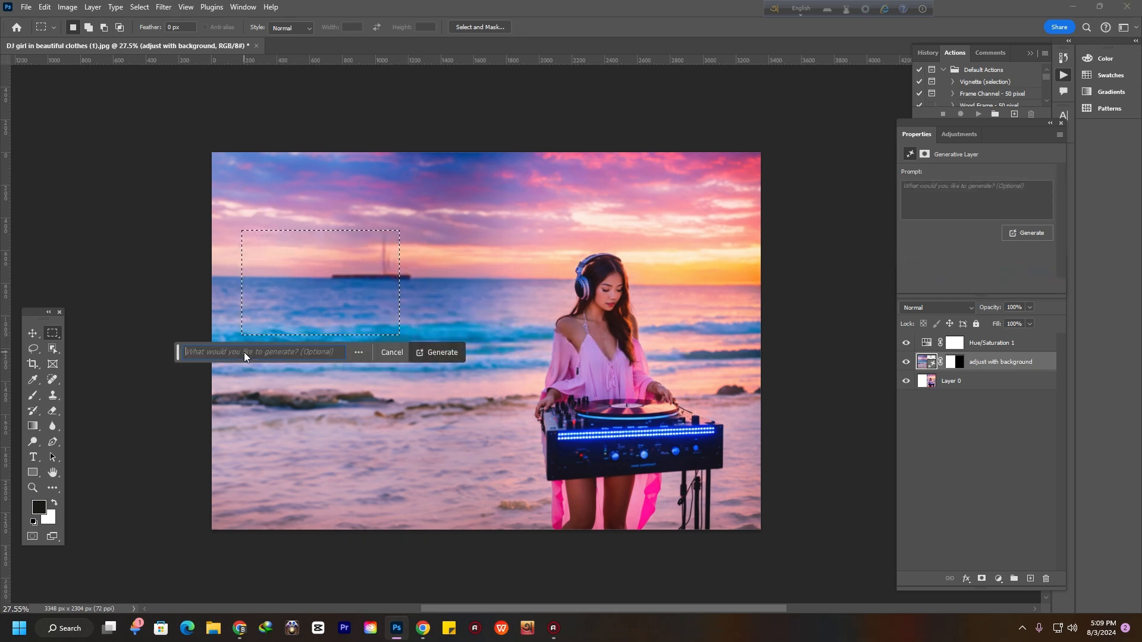
pyautogui.write('add a ship')
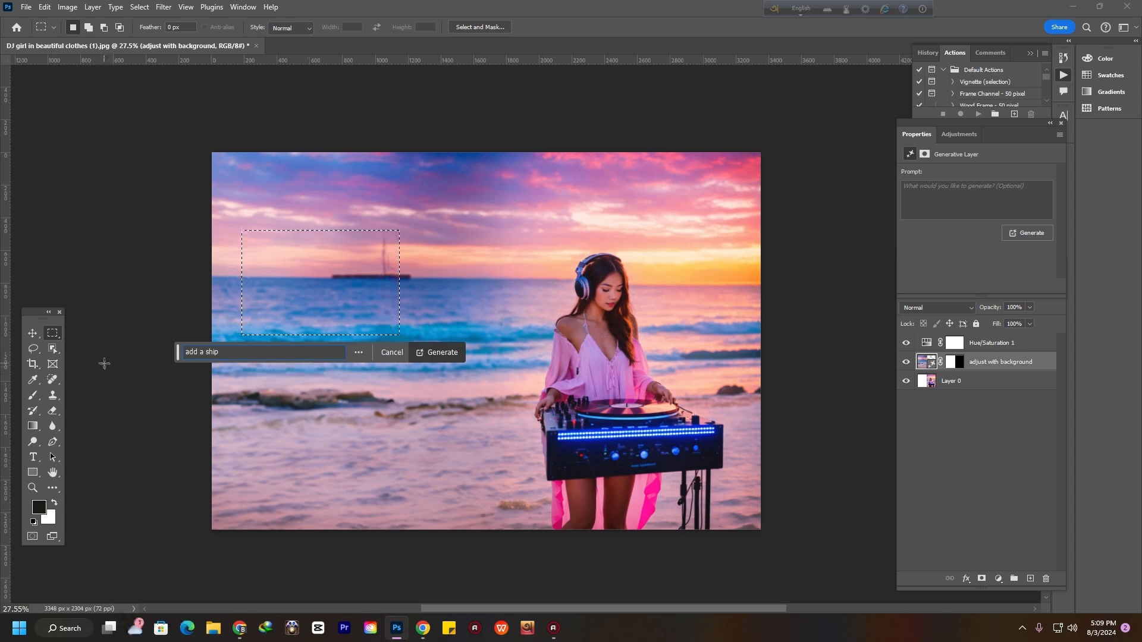
pyautogui.click(446, 352)
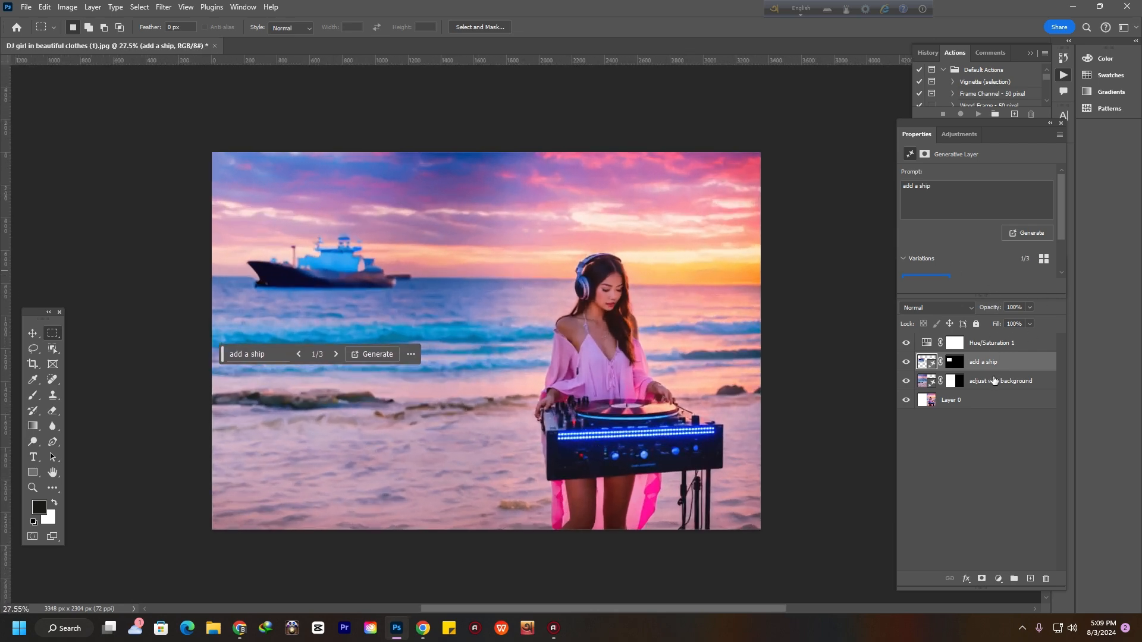
# Compare the three ship variations, ending on the first one
pyautogui.scroll(1, 950, 369)
pyautogui.scroll(-3, 951, 299)
pyautogui.scroll(3, 951, 299)
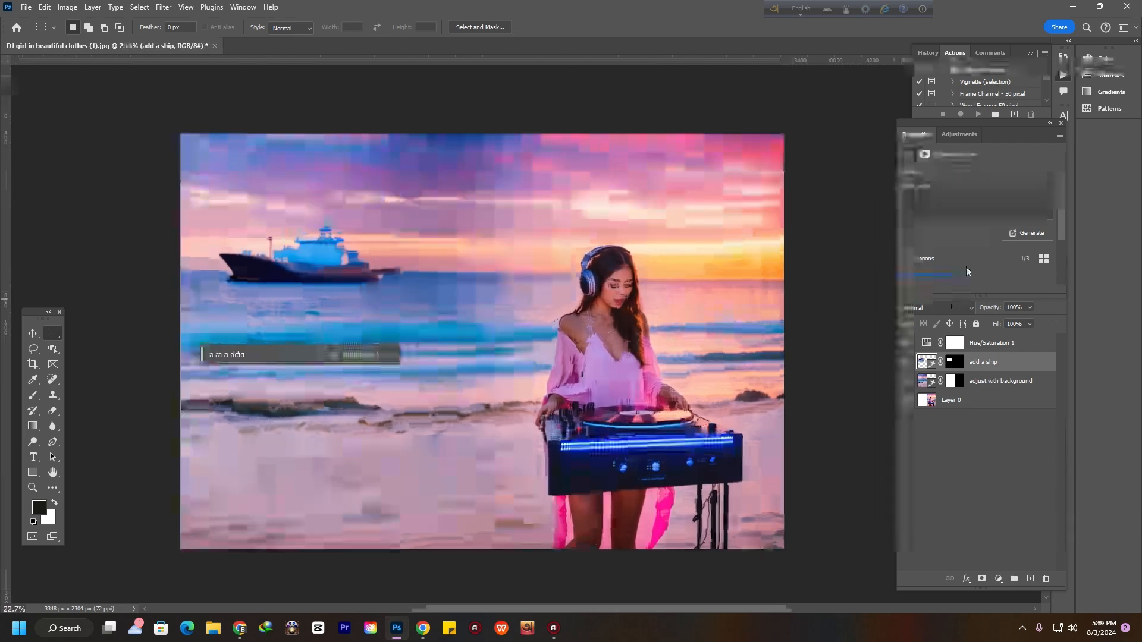
pyautogui.moveTo(1001, 125); pyautogui.dragTo(953, 88)
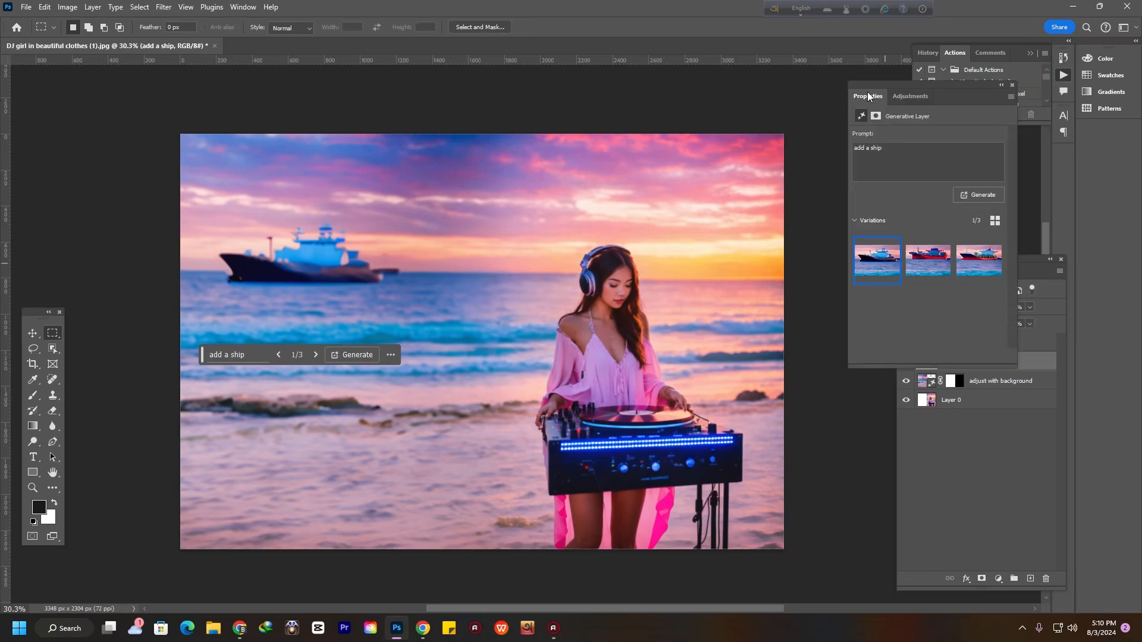
pyautogui.click(927, 262)
pyautogui.click(981, 262)
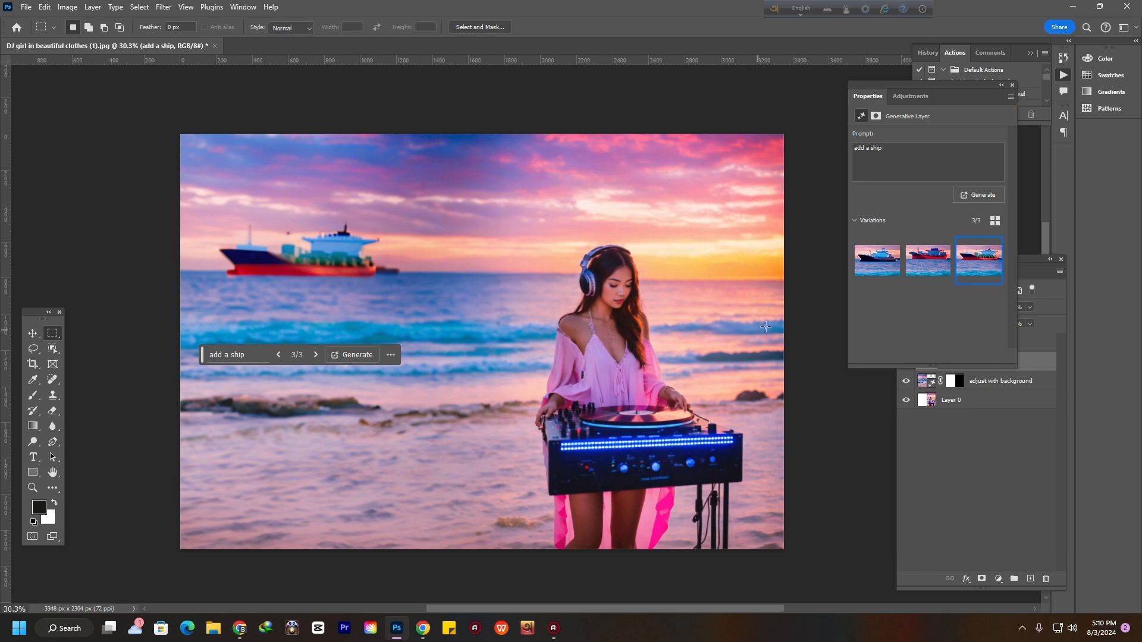
pyautogui.click(880, 263)
# Delete the 'add a ship' generative layer
pyautogui.scroll(-3, 296, 288)
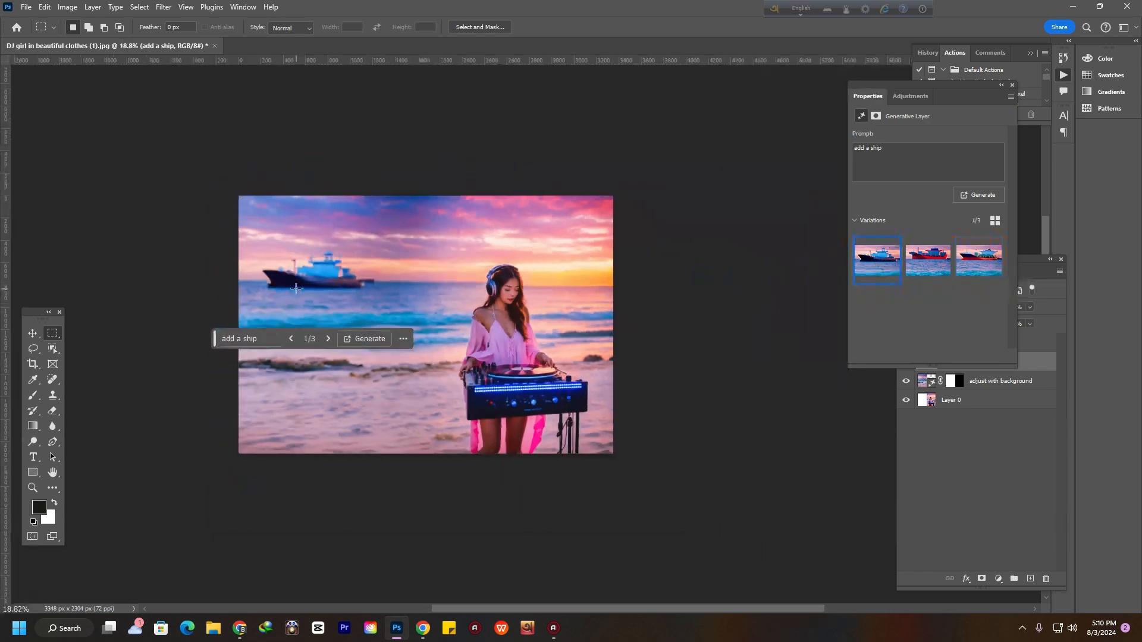
pyautogui.scroll(2, 296, 288)
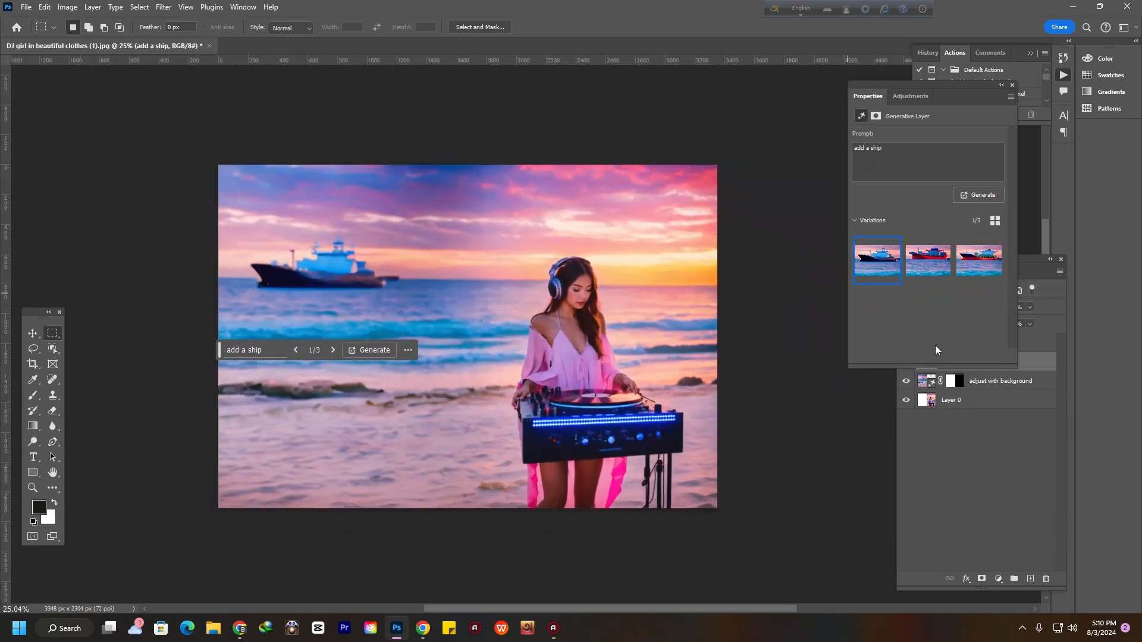
pyautogui.click(1018, 428)
pyautogui.click(1007, 362)
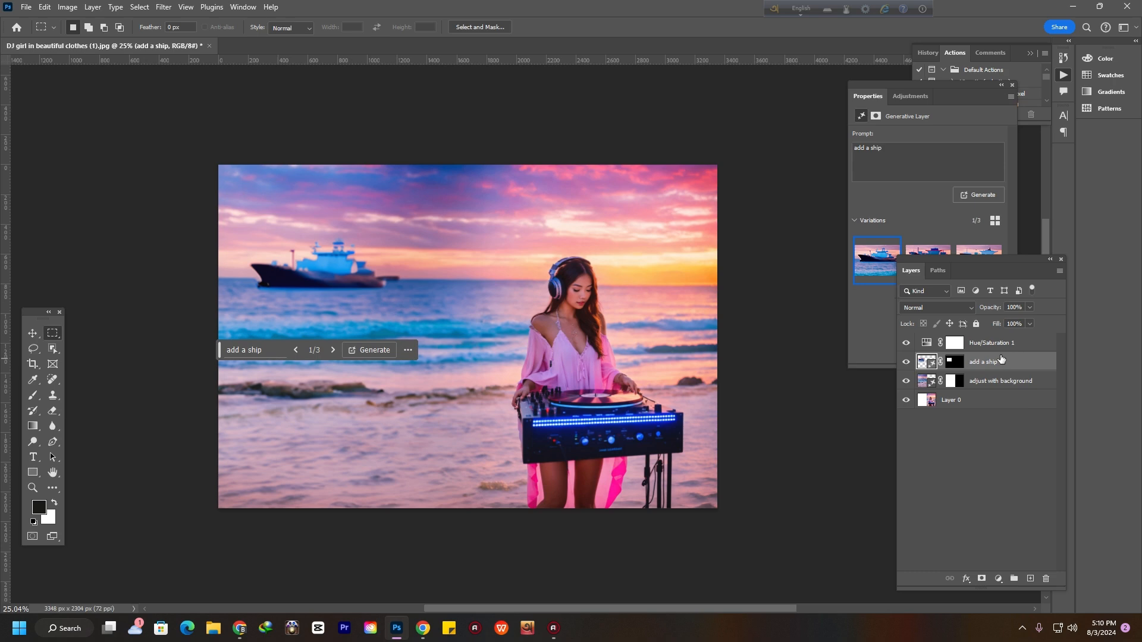
pyautogui.press('Delete')
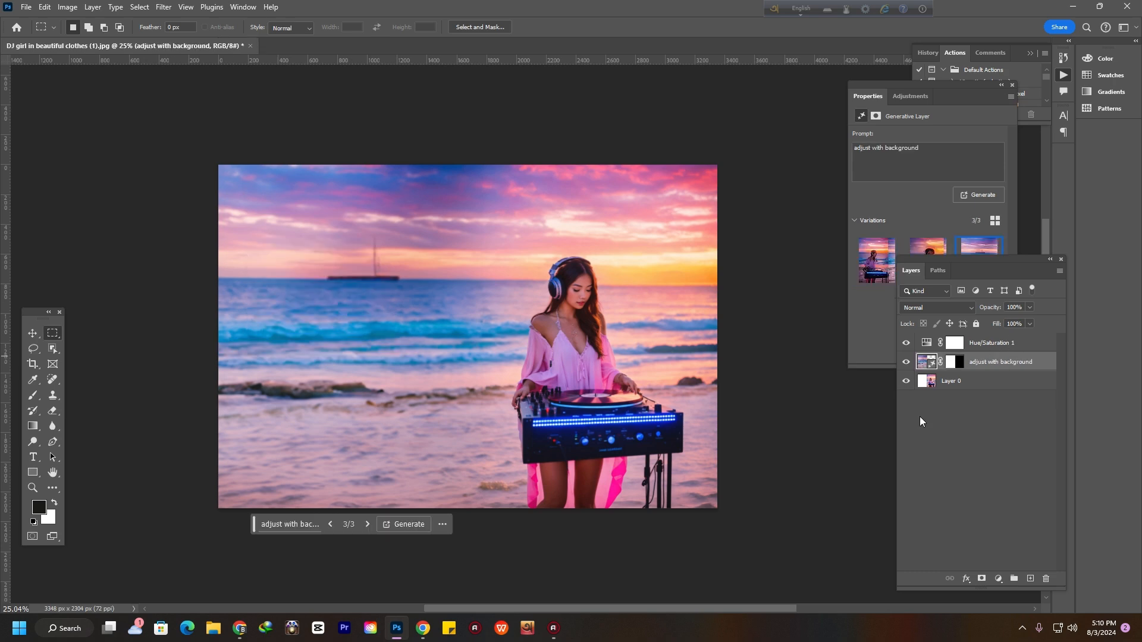
pyautogui.click(33, 333)
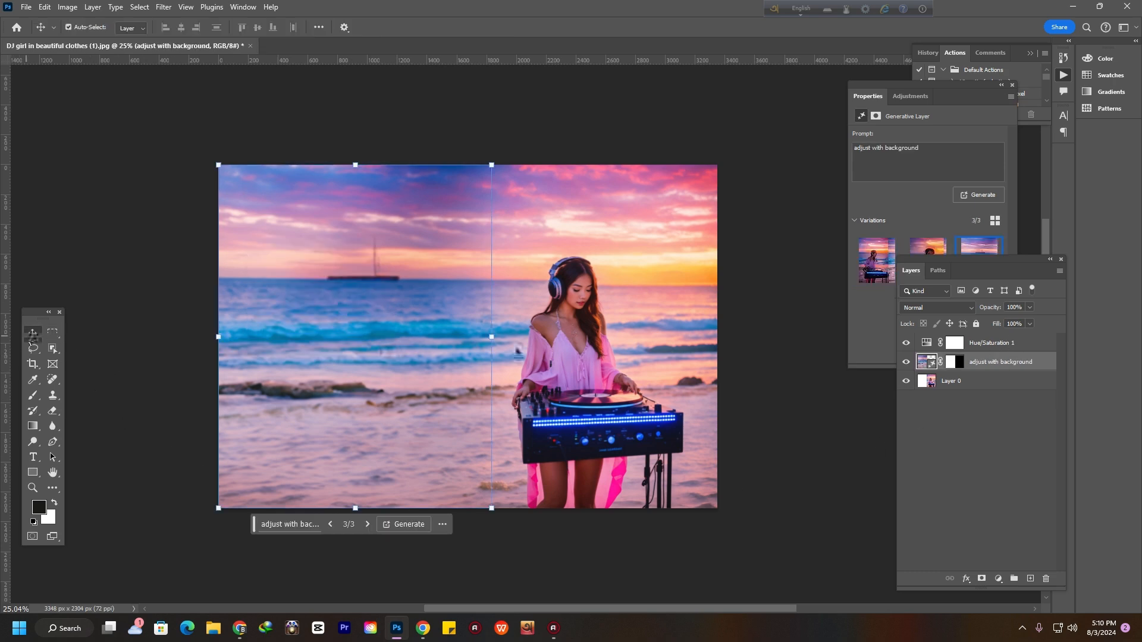
pyautogui.scroll(1, 425, 338)
pyautogui.scroll(-1, 462, 385)
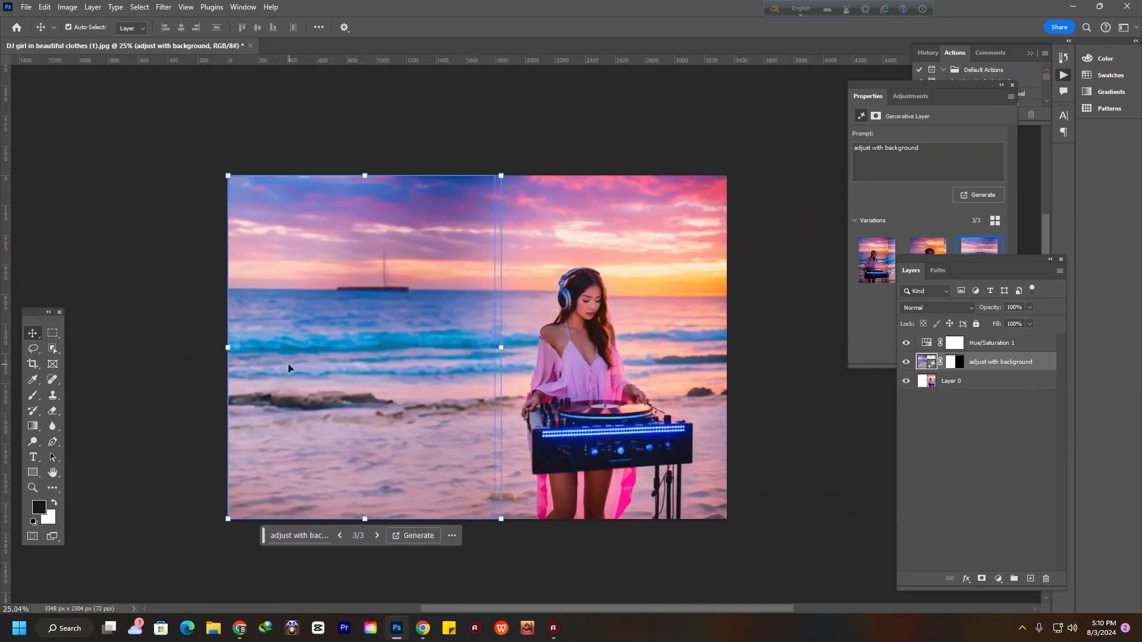
pyautogui.click(752, 331)
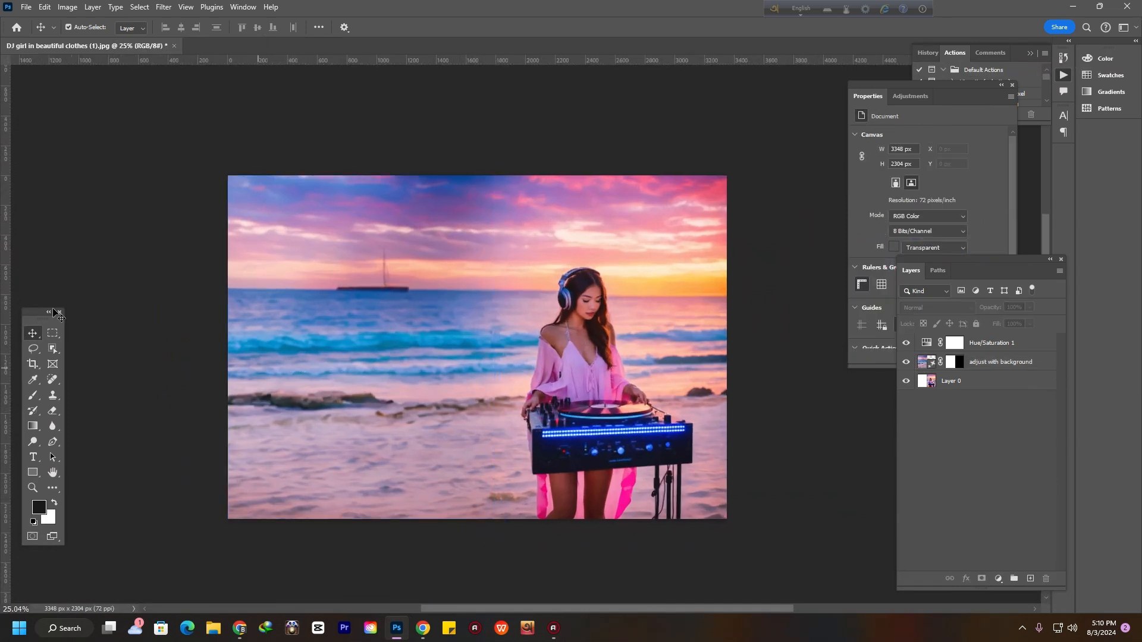
# Open the image 'DJ girl in beautiful clothes (2)' from the Downloads folder
pyautogui.click(27, 8)
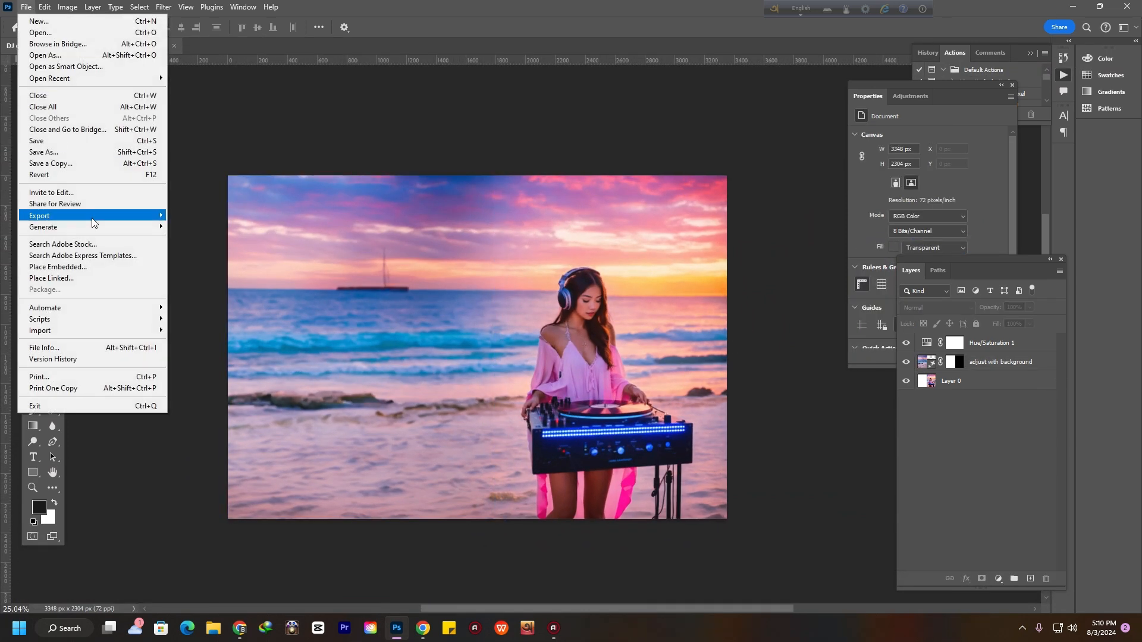
pyautogui.click(36, 34)
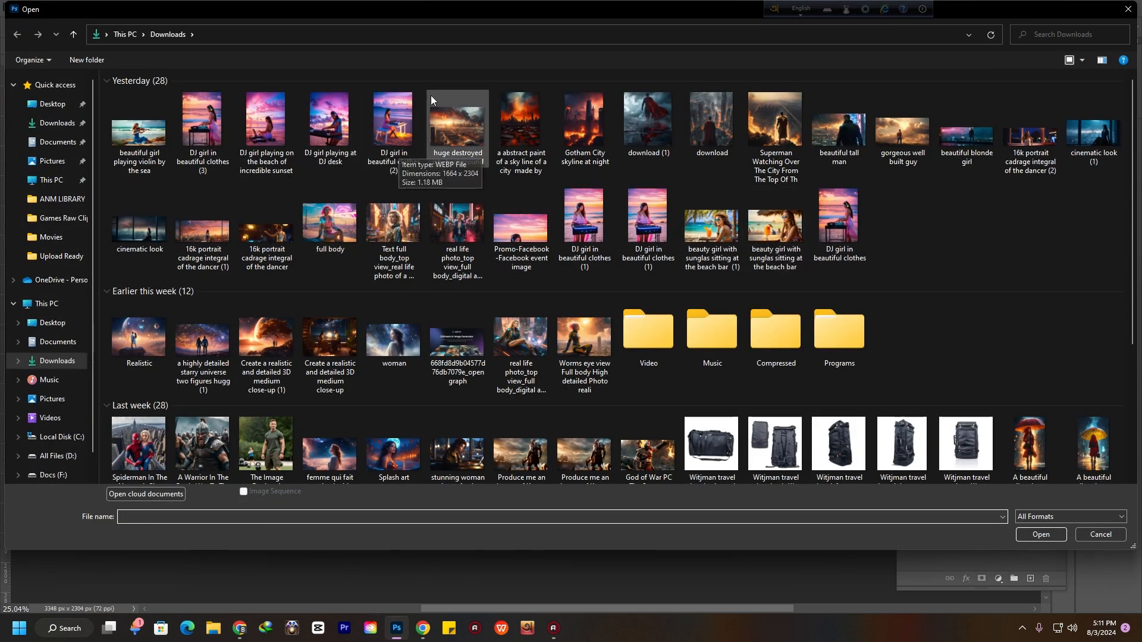
pyautogui.click(392, 122)
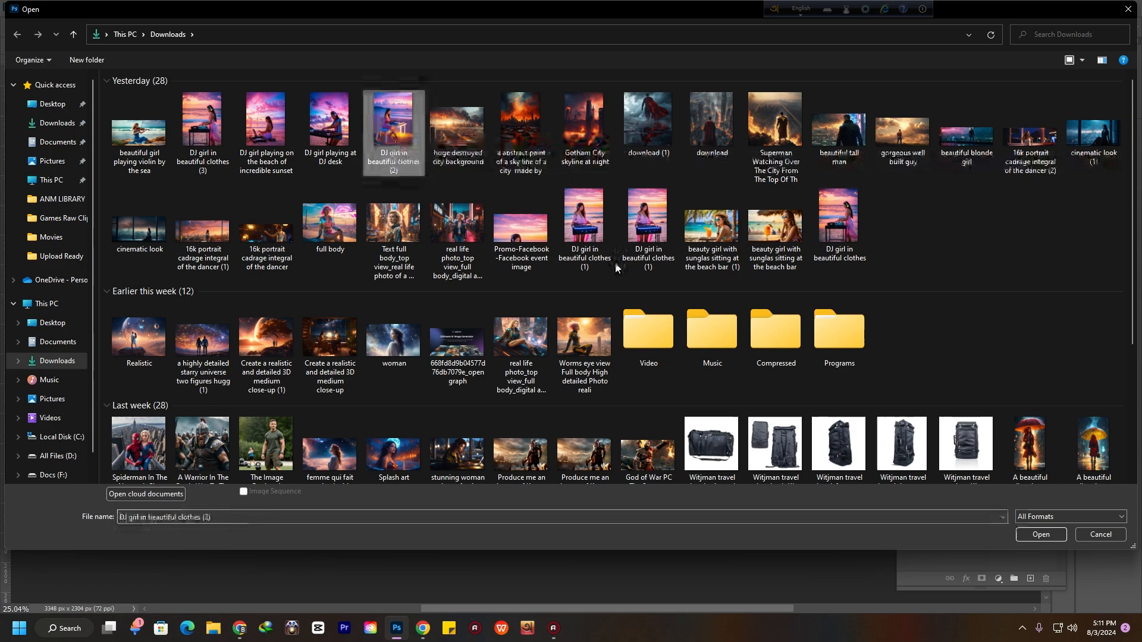
pyautogui.click(1047, 536)
# Extend the canvas to the right with the Crop tool to about 3380 px wide and commit it
pyautogui.scroll(-7, 499, 360)
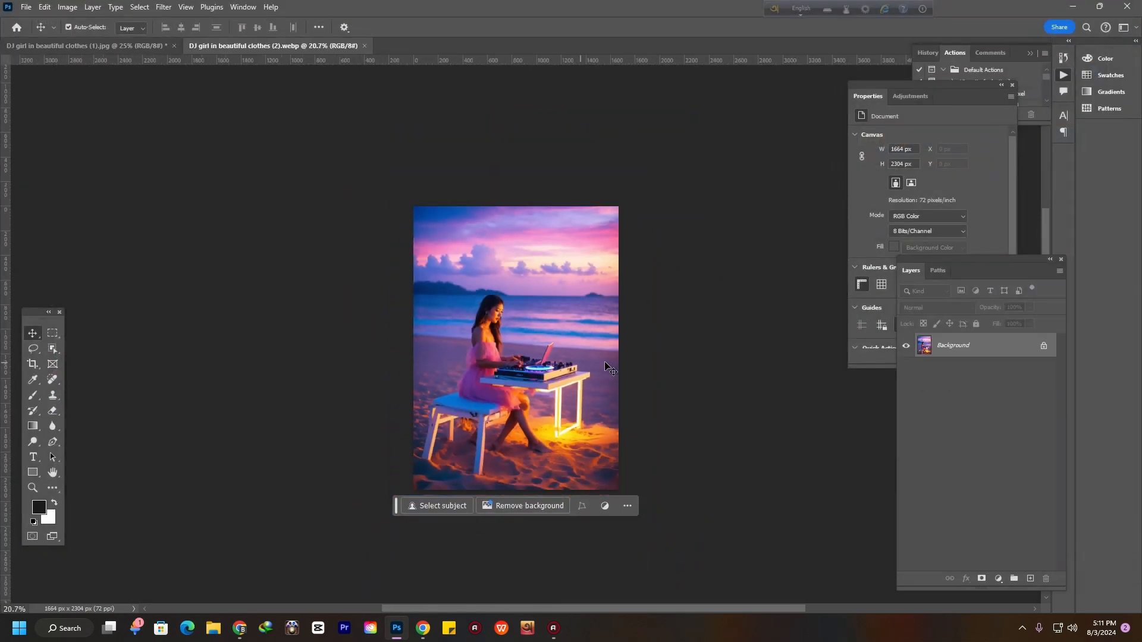
pyautogui.scroll(4, 521, 328)
pyautogui.moveTo(519, 327); pyautogui.dragTo(299, 316)
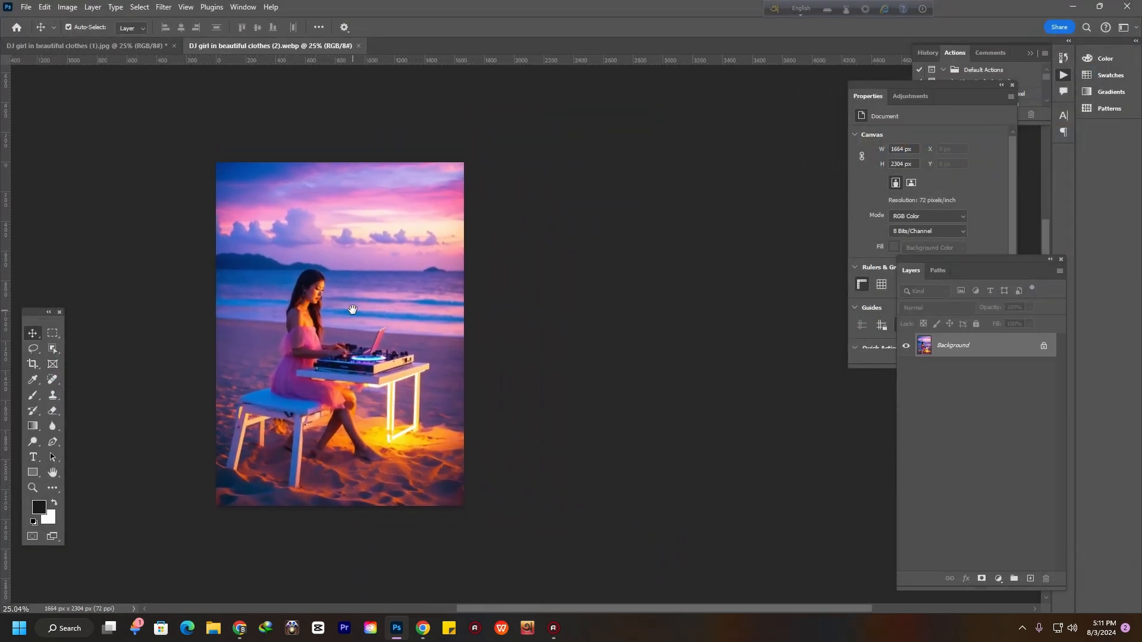
pyautogui.click(33, 364)
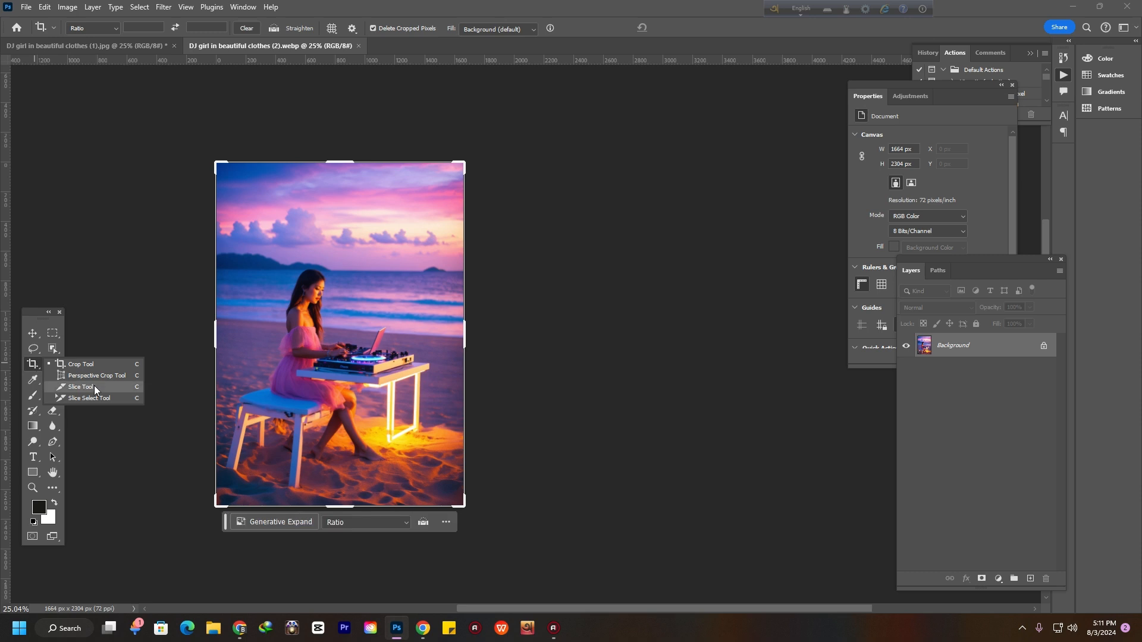
pyautogui.click(84, 365)
pyautogui.moveTo(469, 333); pyautogui.dragTo(597, 340)
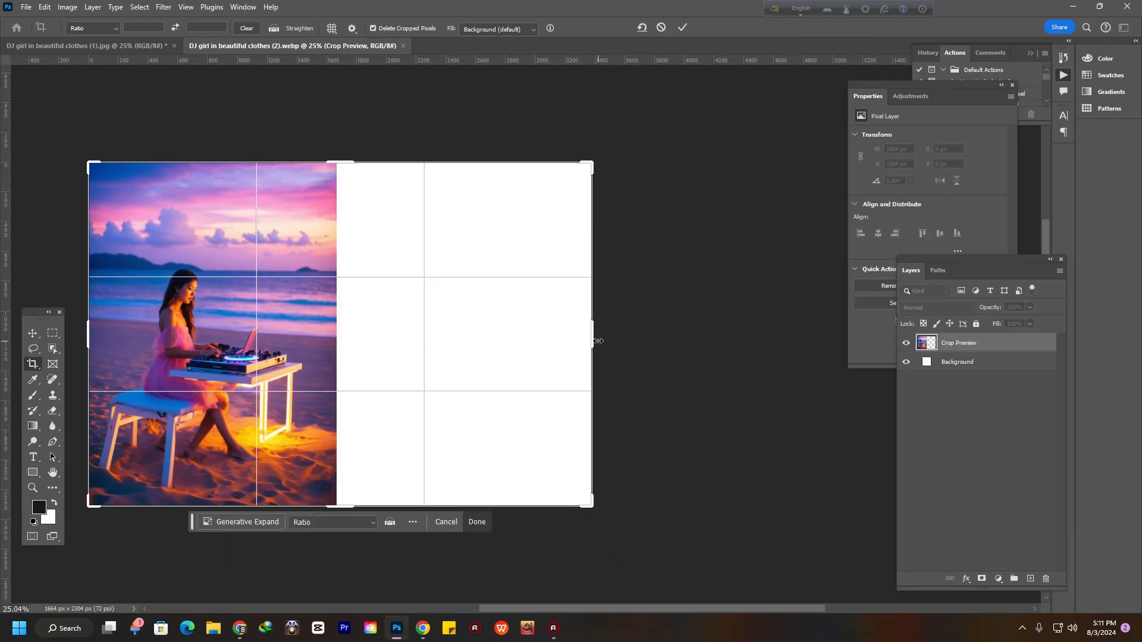
pyautogui.click(33, 333)
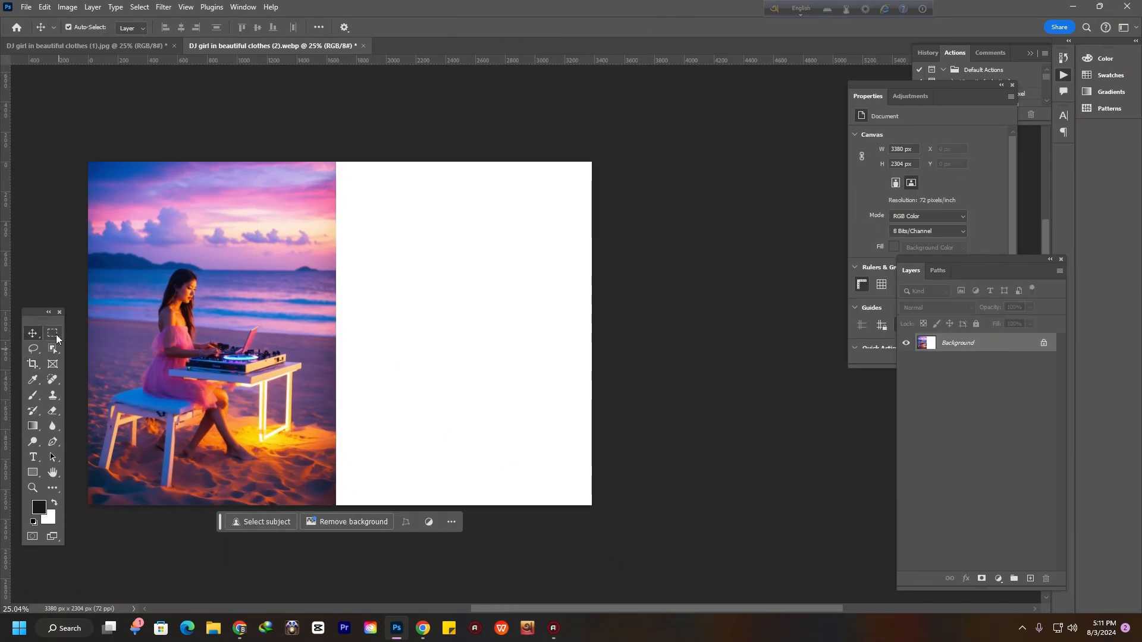
# Select the blank extension overlapping the photo's edge and generate 'adjust with background' with Generative Fill
pyautogui.click(53, 333)
pyautogui.moveTo(600, 152); pyautogui.dragTo(316, 580)
pyautogui.moveTo(316, 580); pyautogui.dragTo(316, 580)
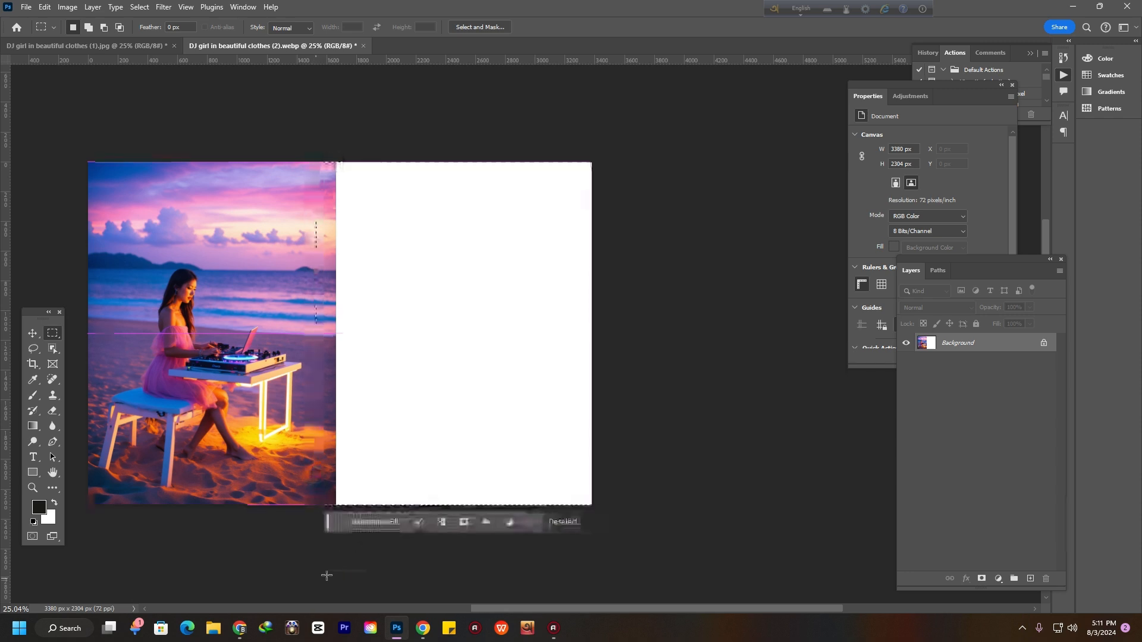
pyautogui.click(369, 527)
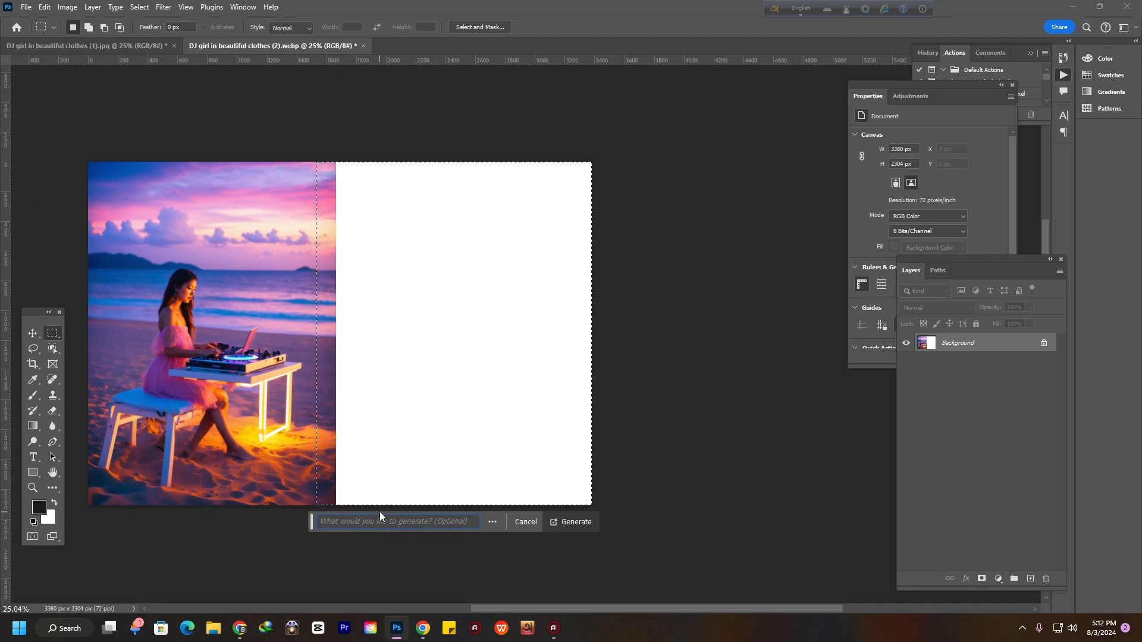
pyautogui.write('ad')
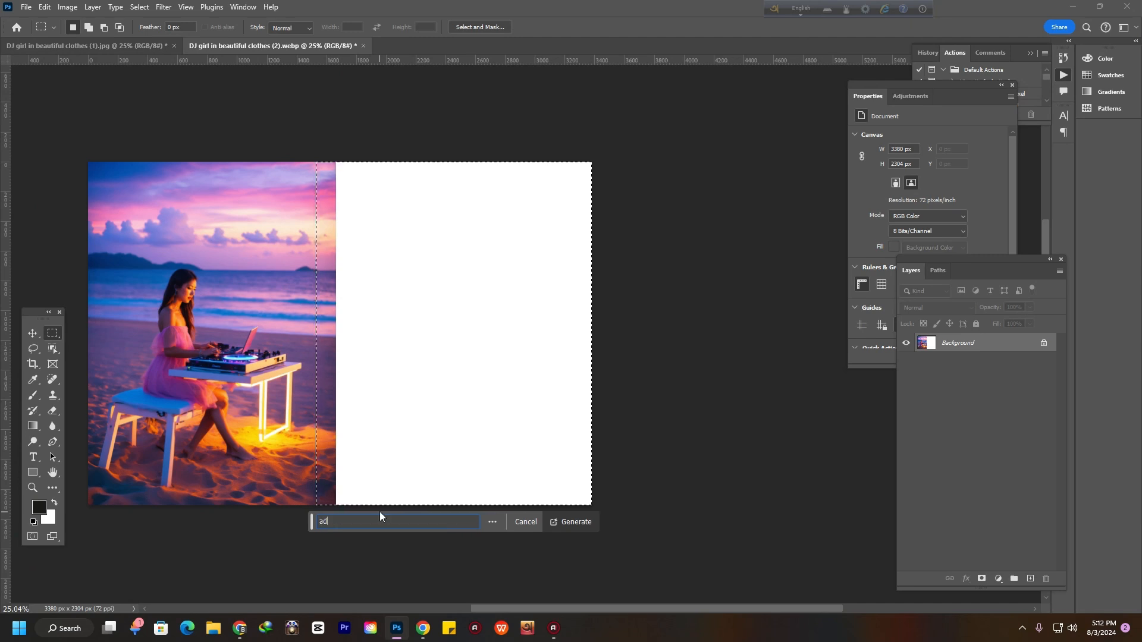
pyautogui.write('just with ')
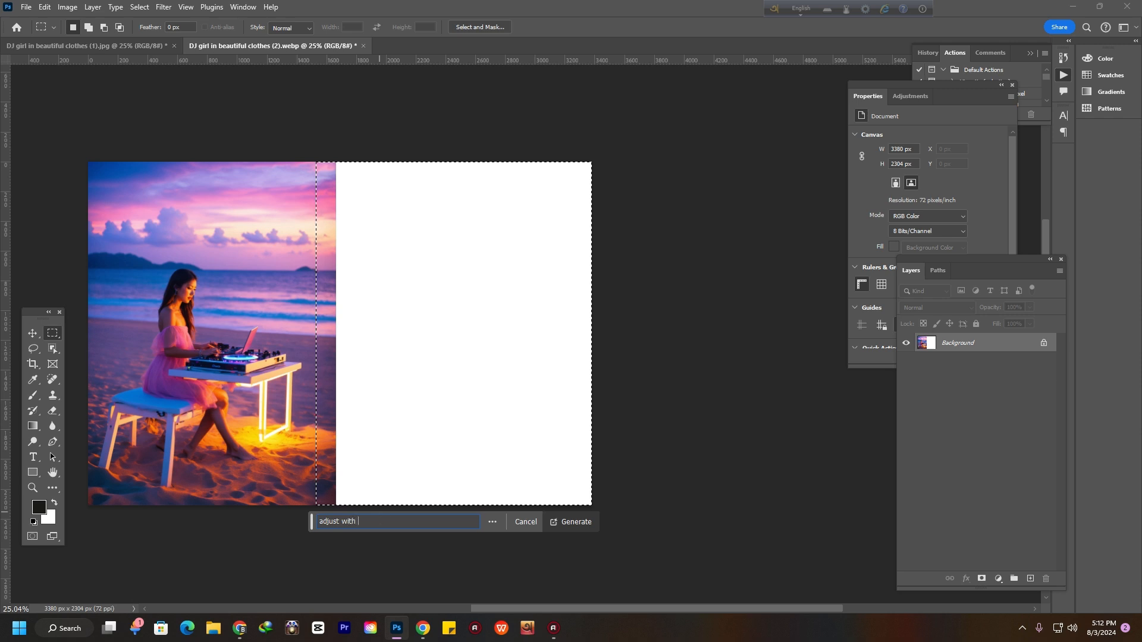
pyautogui.write('bac')
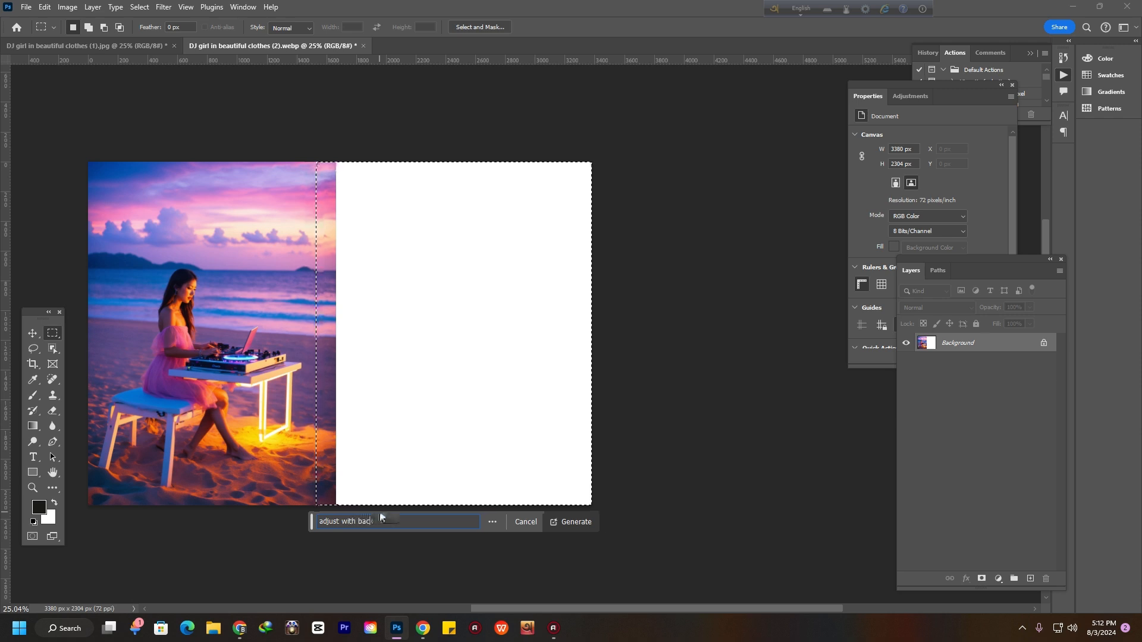
pyautogui.write('kground')
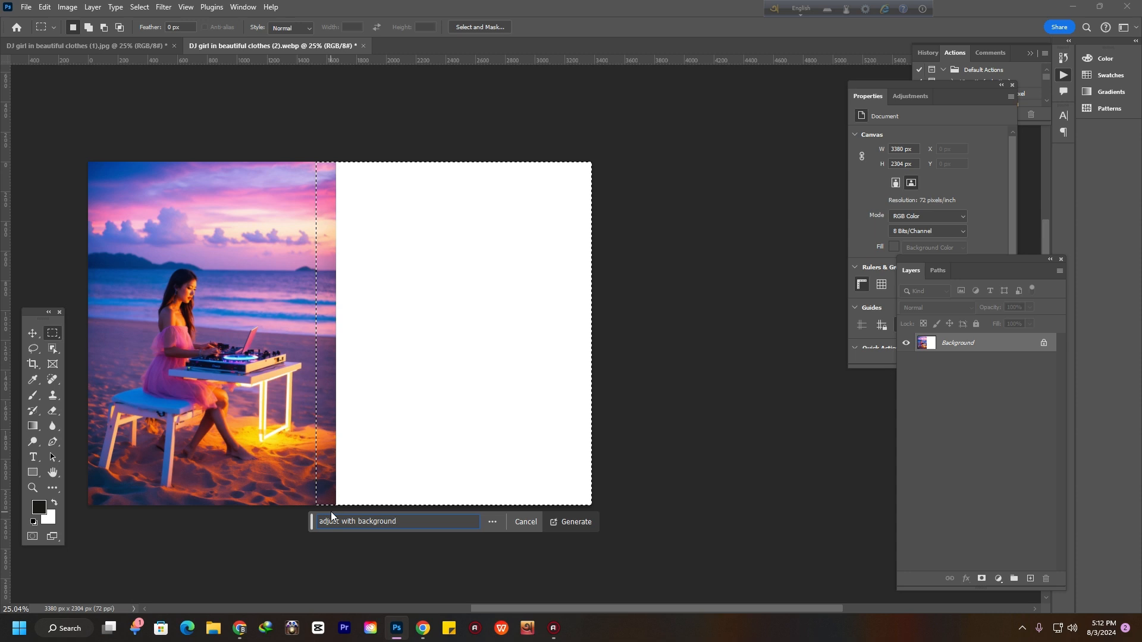
pyautogui.click(584, 522)
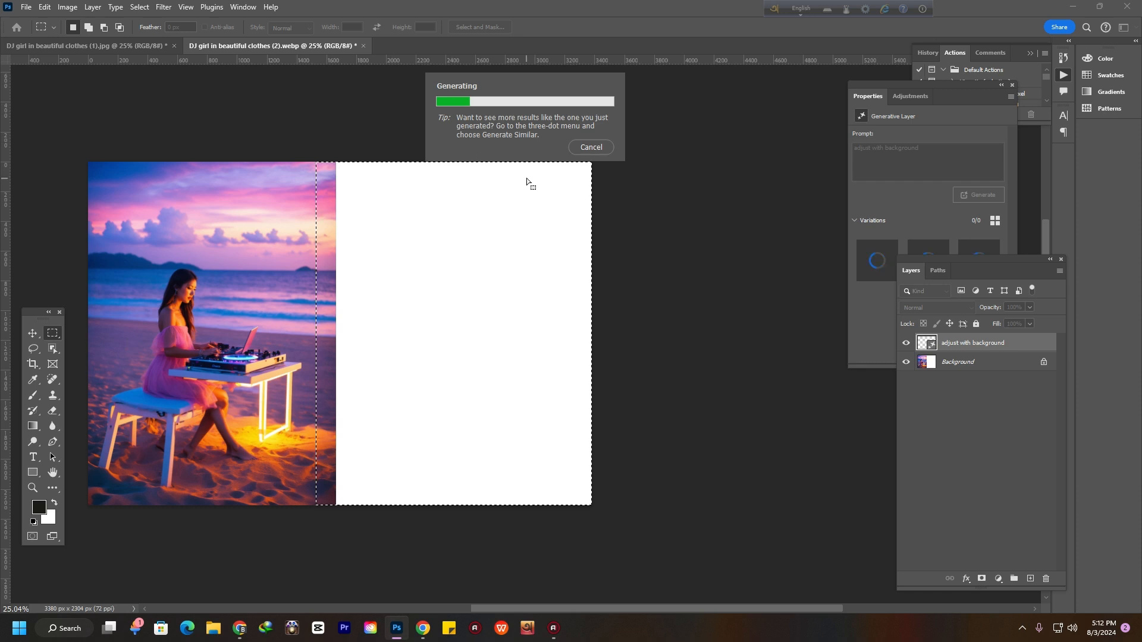
# Compare the generated variations and choose the third one
pyautogui.moveTo(990, 264); pyautogui.dragTo(938, 314)
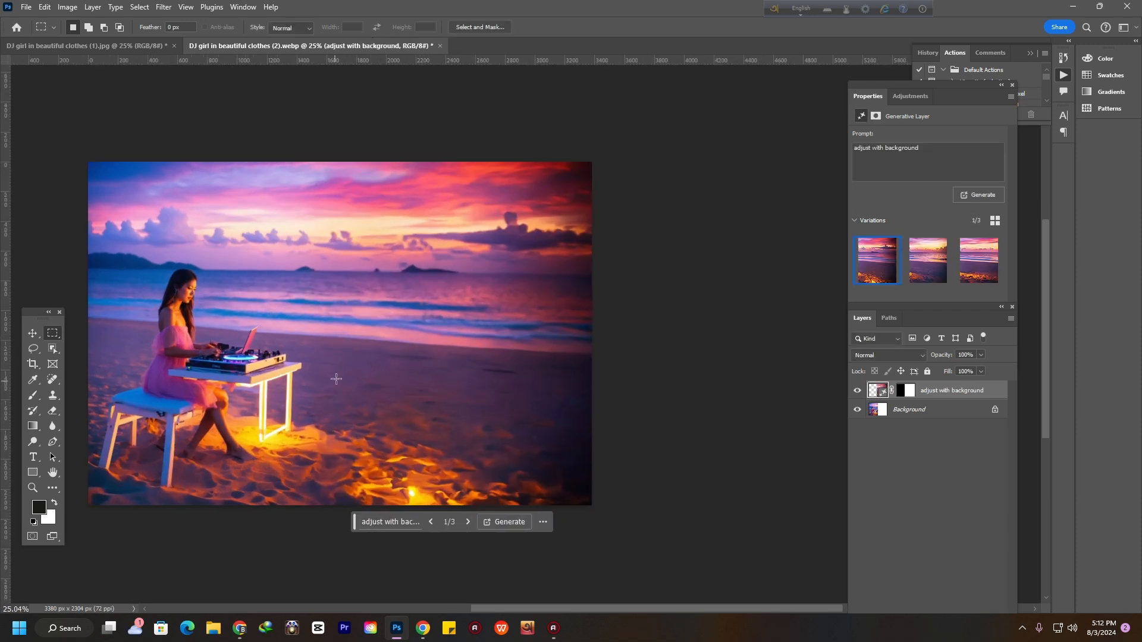
pyautogui.moveTo(321, 323); pyautogui.dragTo(404, 327)
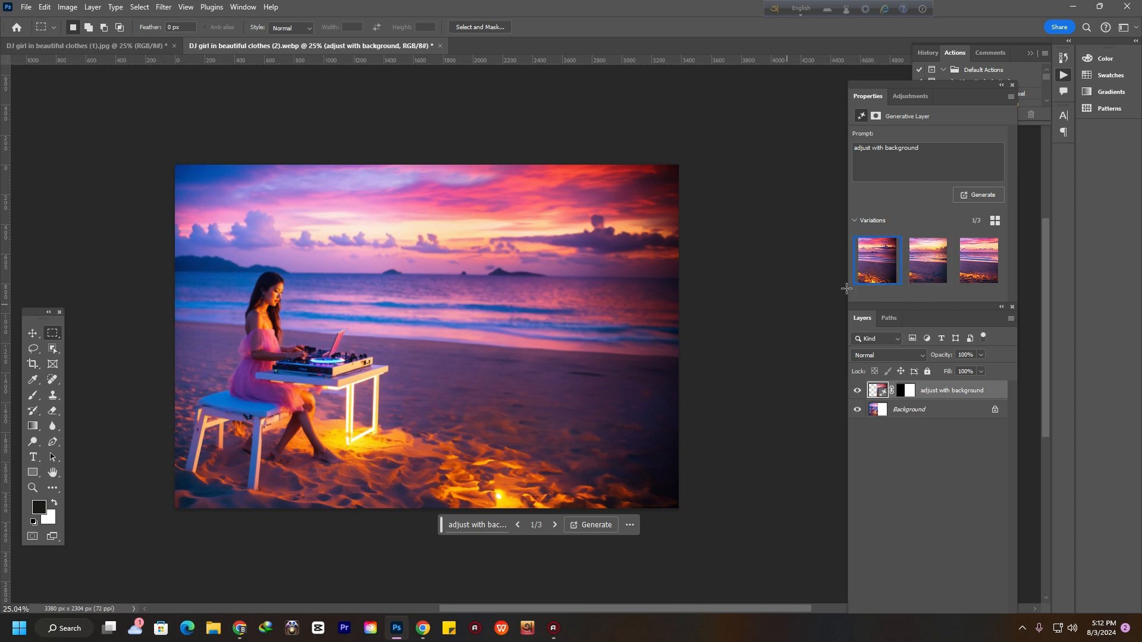
pyautogui.click(930, 273)
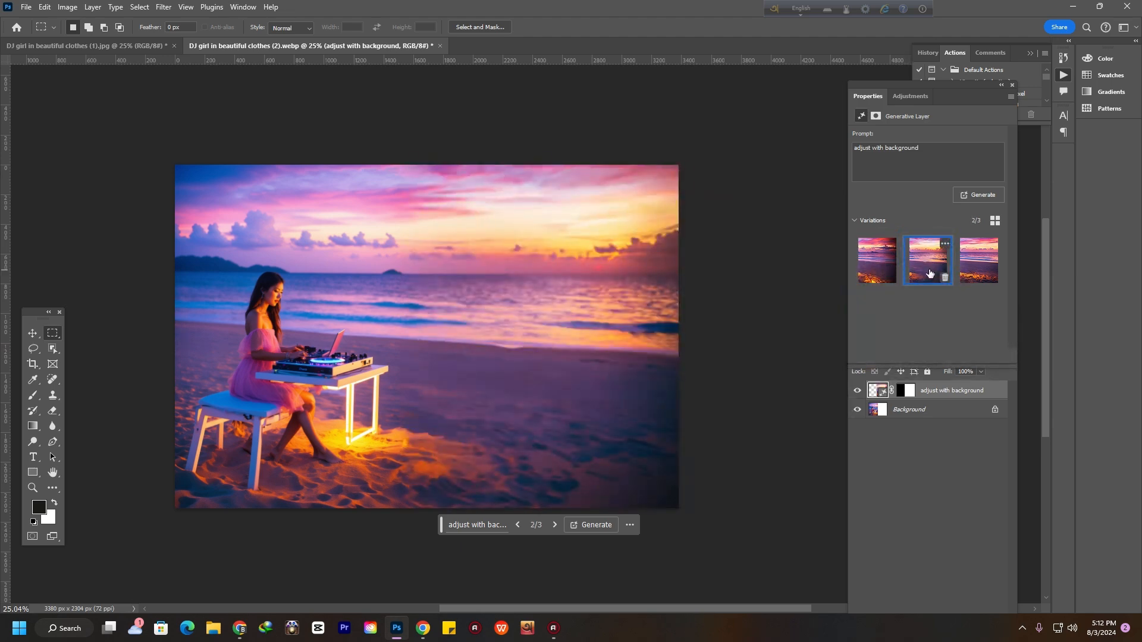
pyautogui.scroll(5, 543, 280)
pyautogui.scroll(-4, 533, 282)
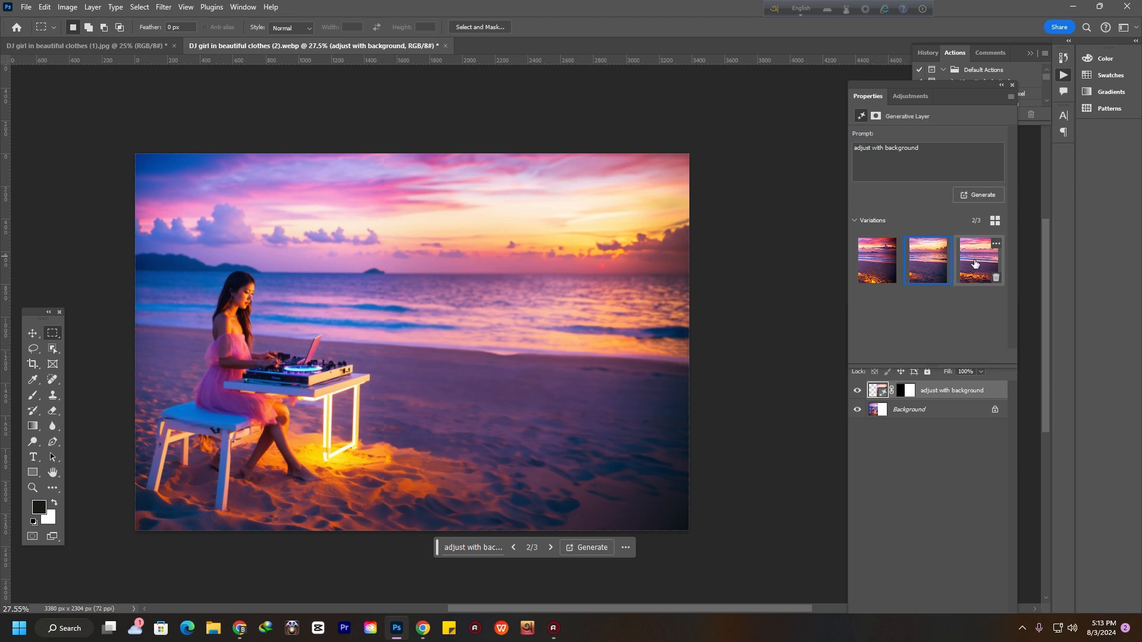
pyautogui.click(984, 274)
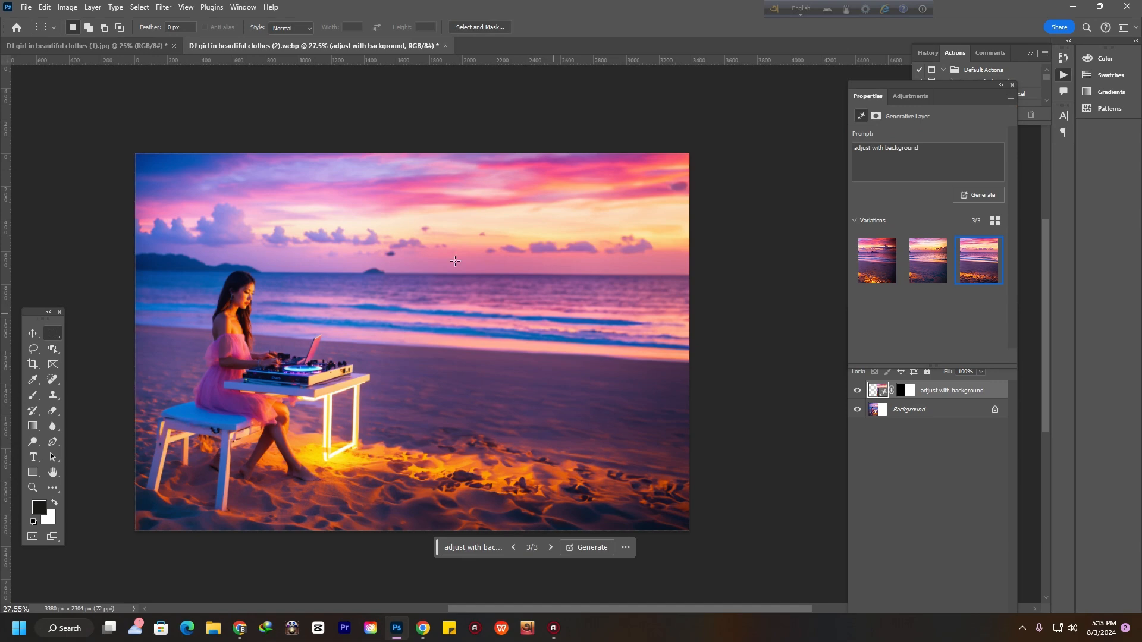
pyautogui.scroll(-1, 326, 297)
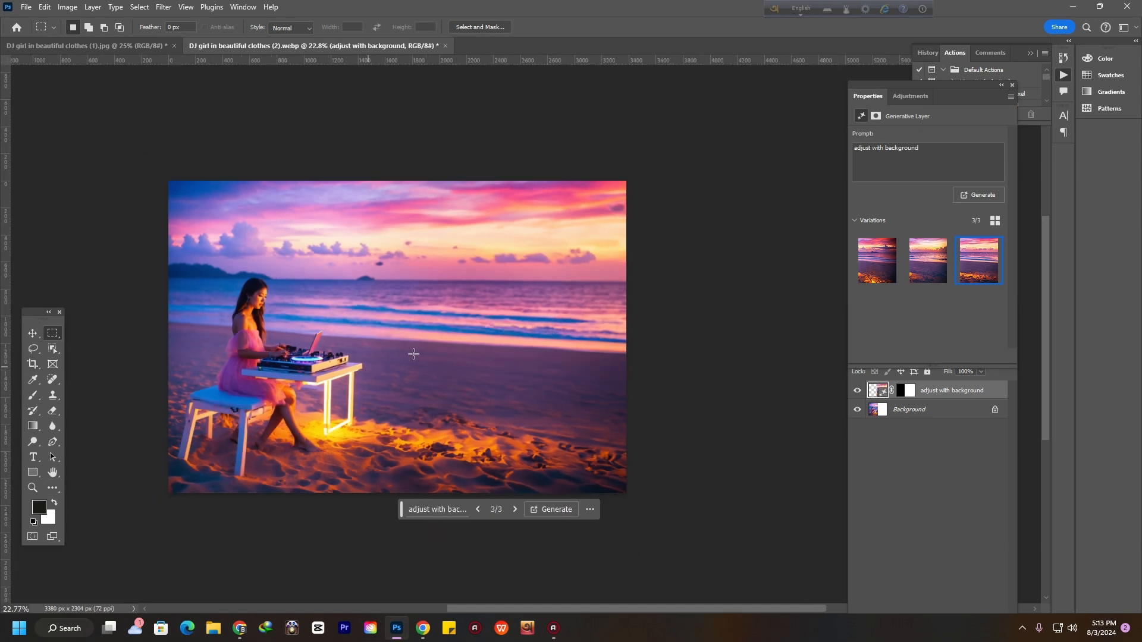
pyautogui.scroll(1, 592, 392)
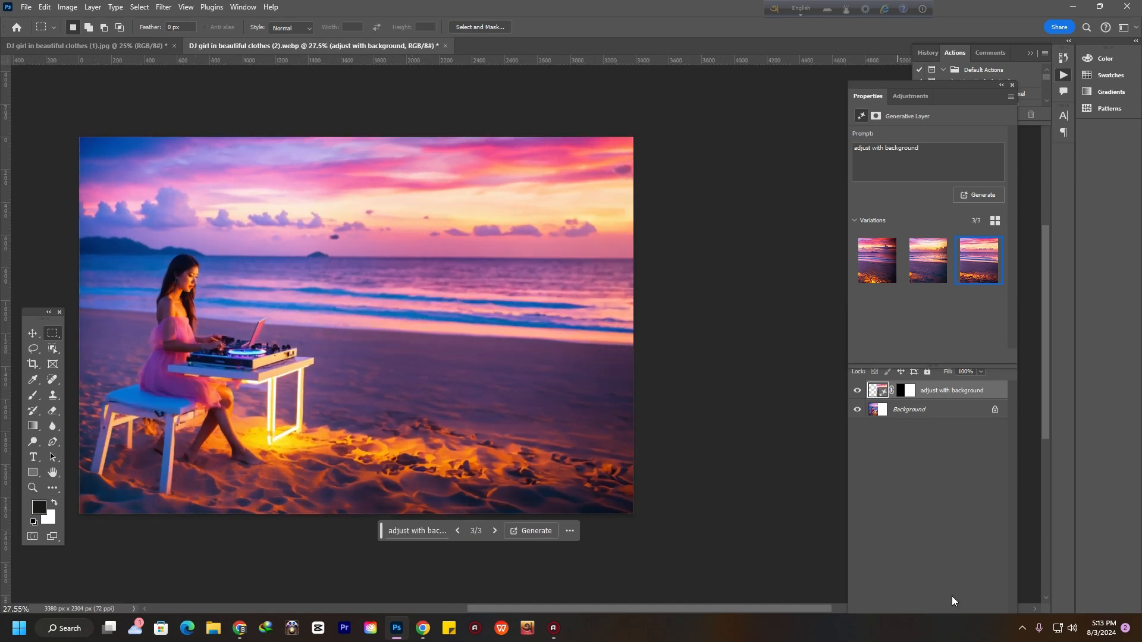
# Add a Hue/Saturation adjustment layer with Hue -2 and Saturation -6
pyautogui.click(999, 439)
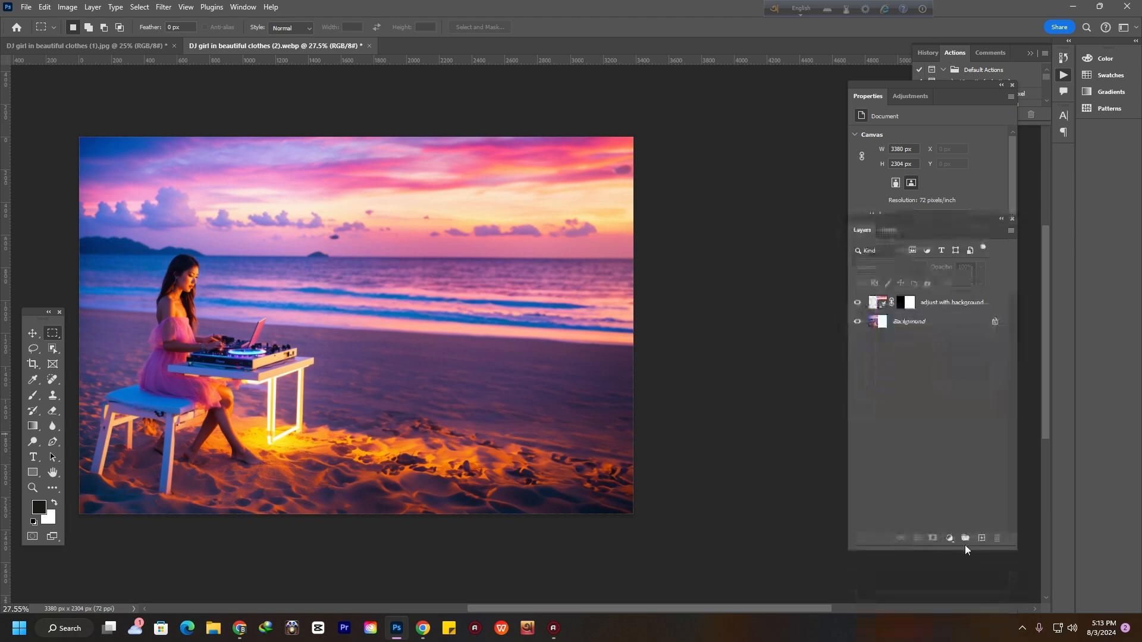
pyautogui.click(950, 538)
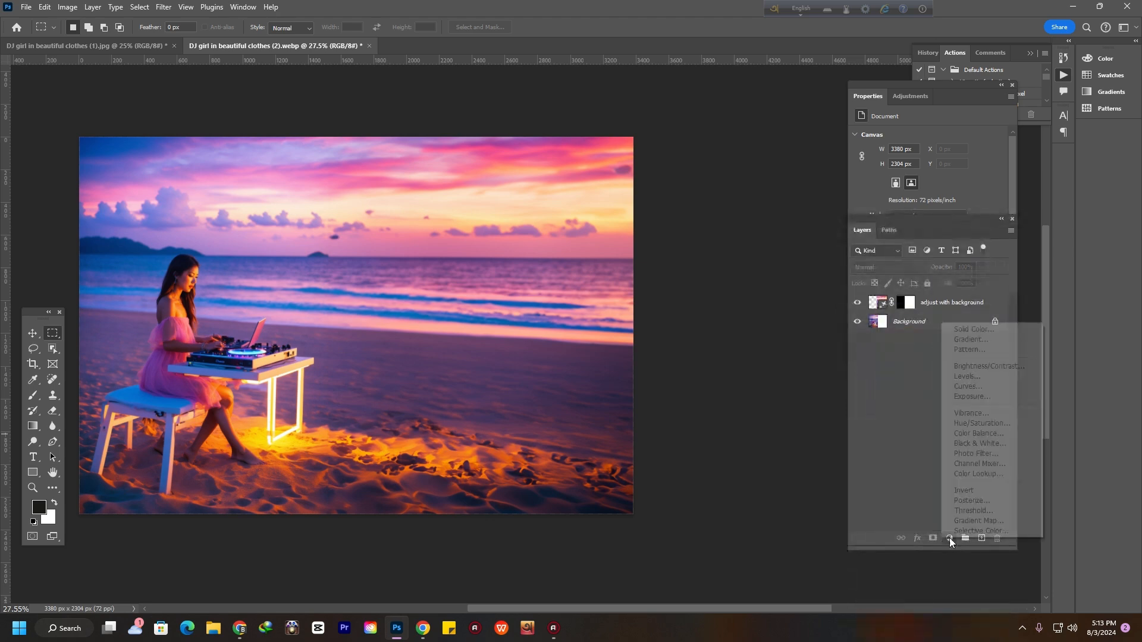
pyautogui.click(983, 422)
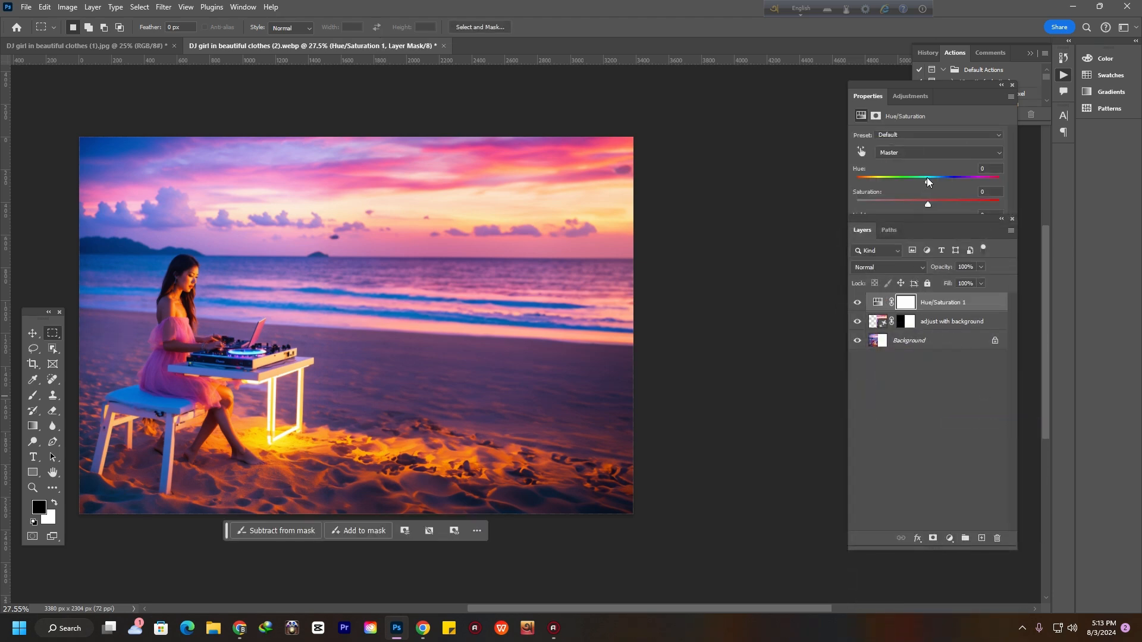
pyautogui.moveTo(927, 218); pyautogui.dragTo(898, 334)
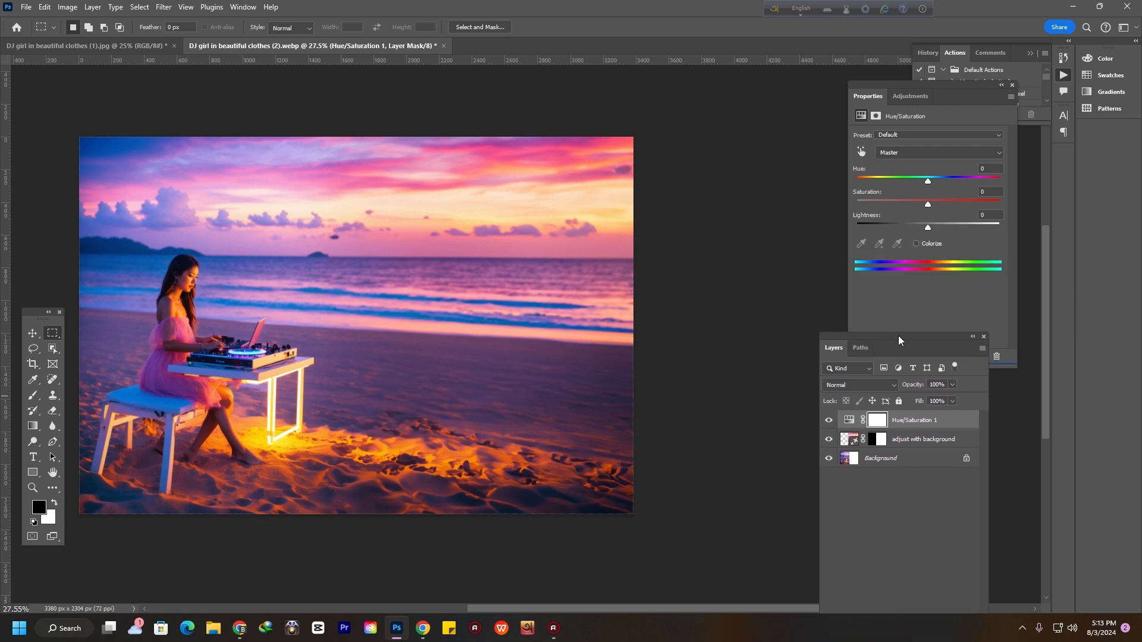
pyautogui.moveTo(929, 182); pyautogui.dragTo(925, 209)
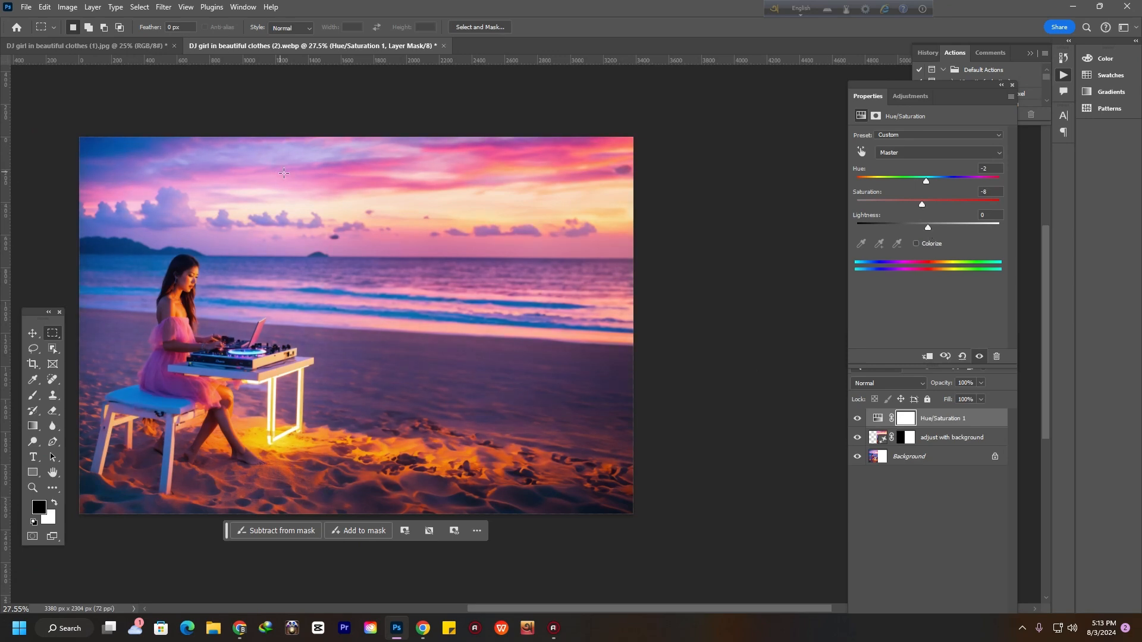
pyautogui.click(1007, 388)
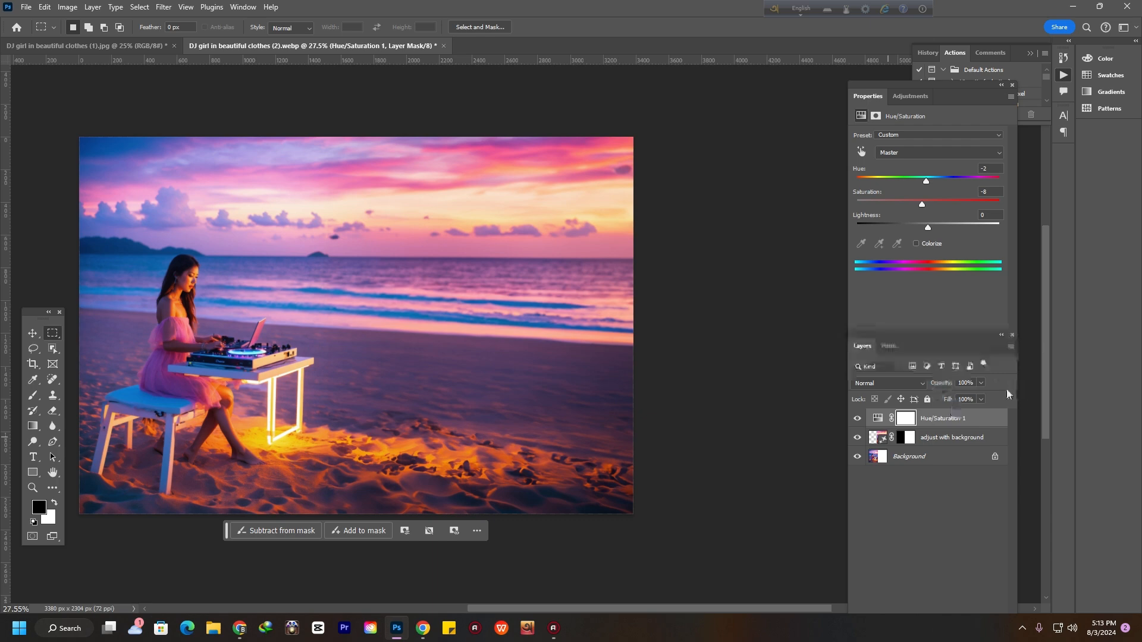
pyautogui.moveTo(987, 343); pyautogui.dragTo(982, 253)
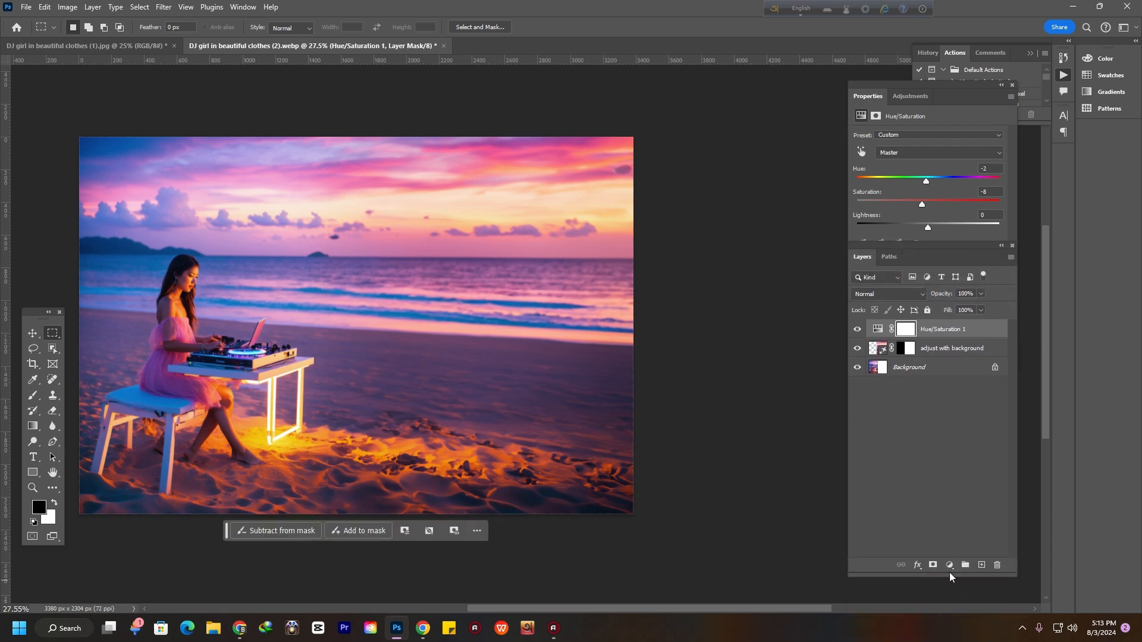
# Add a Brightness/Contrast adjustment layer with Brightness 6 and Contrast 3
pyautogui.click(950, 565)
pyautogui.click(987, 394)
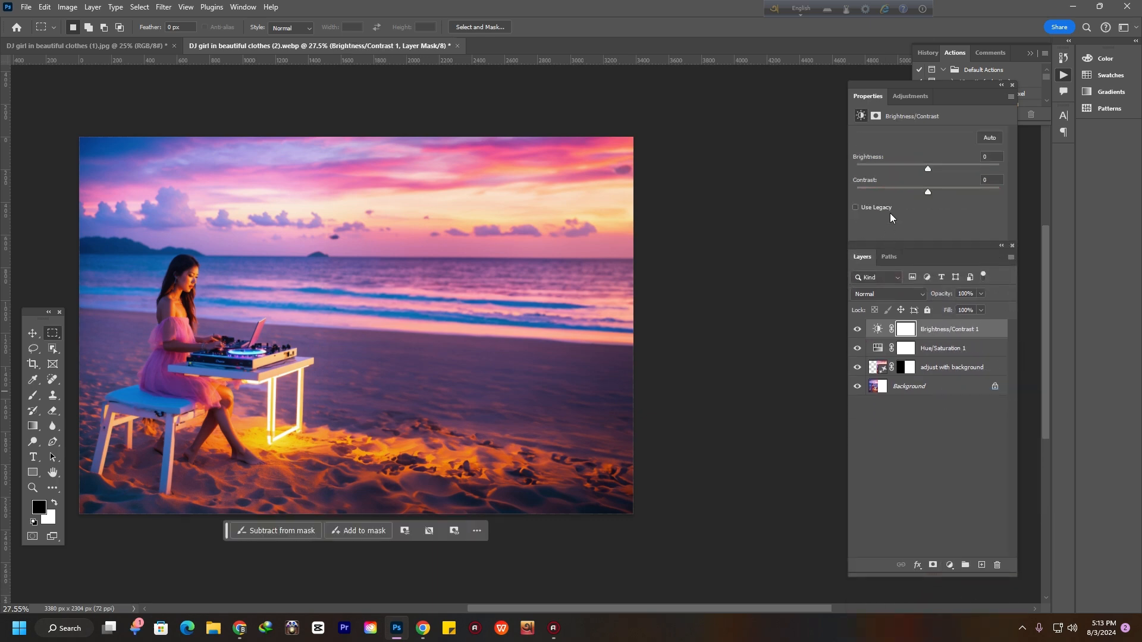
pyautogui.moveTo(928, 168); pyautogui.dragTo(931, 173)
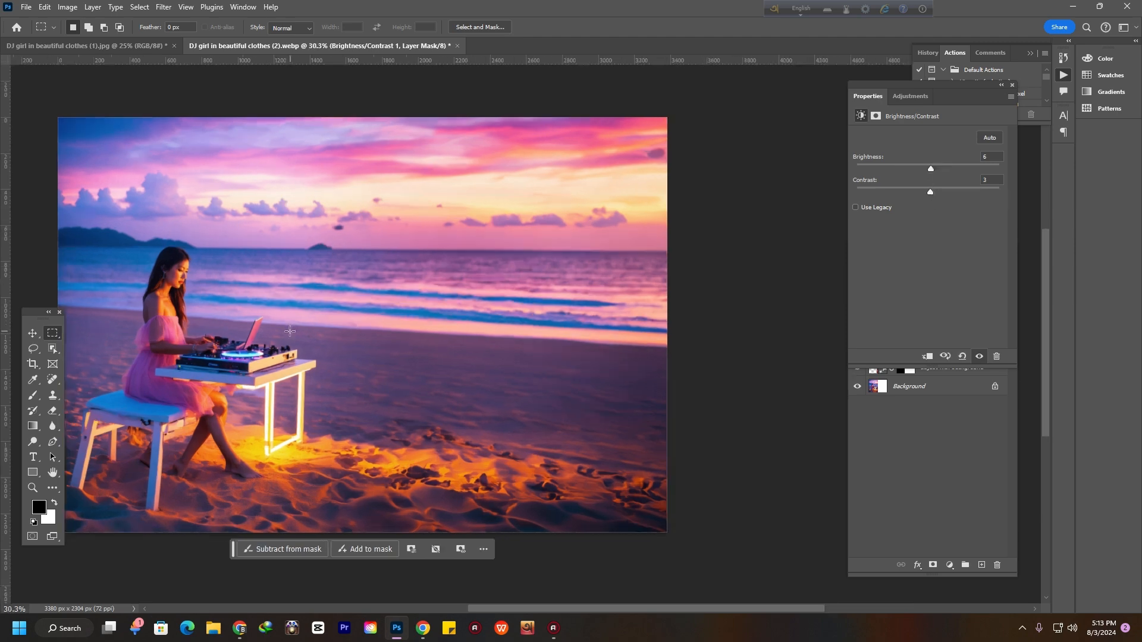
pyautogui.moveTo(350, 317); pyautogui.dragTo(470, 323)
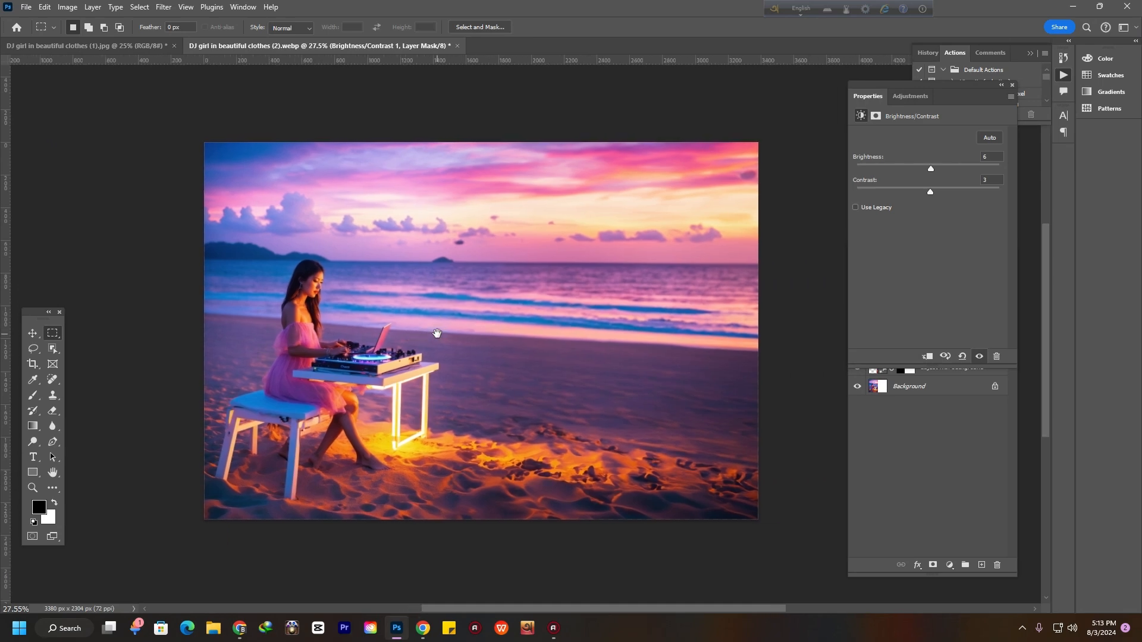
# Open the Save for Web (Legacy) export dialog for the image
pyautogui.click(26, 6)
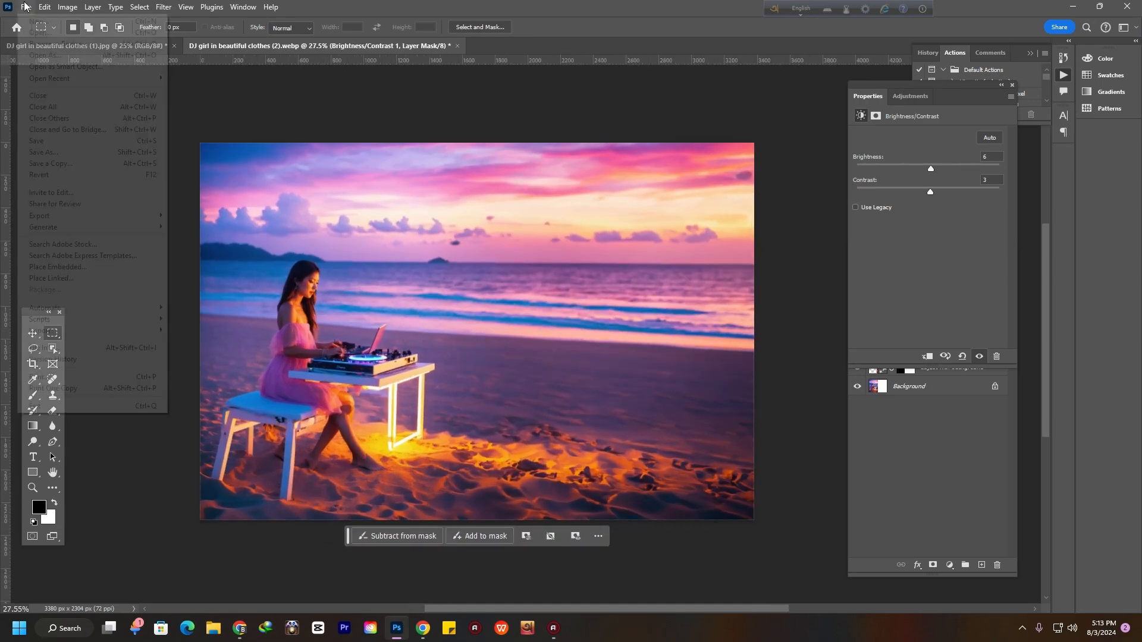
pyautogui.moveTo(99, 216)
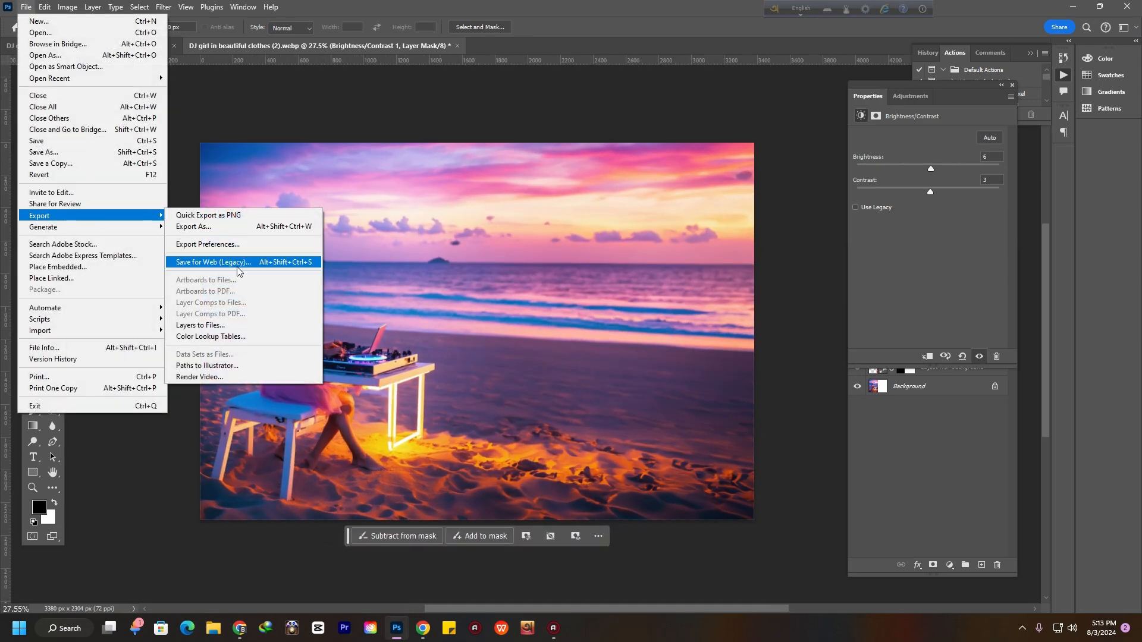
pyautogui.click(238, 262)
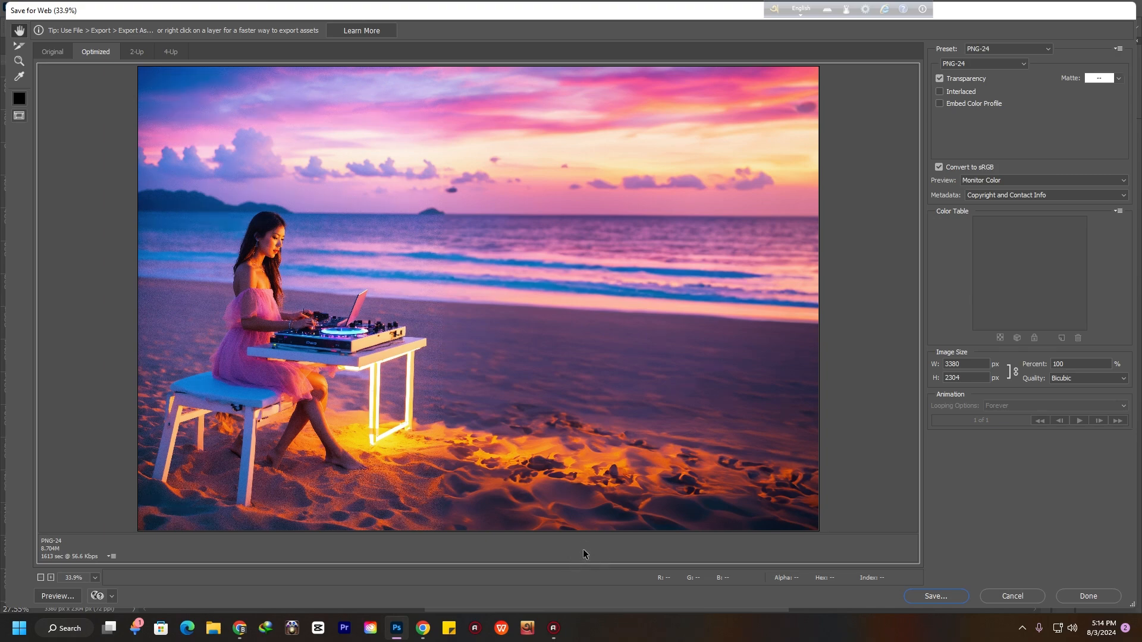
# Close the Save for Web dialog without exporting
pyautogui.press('Escape')
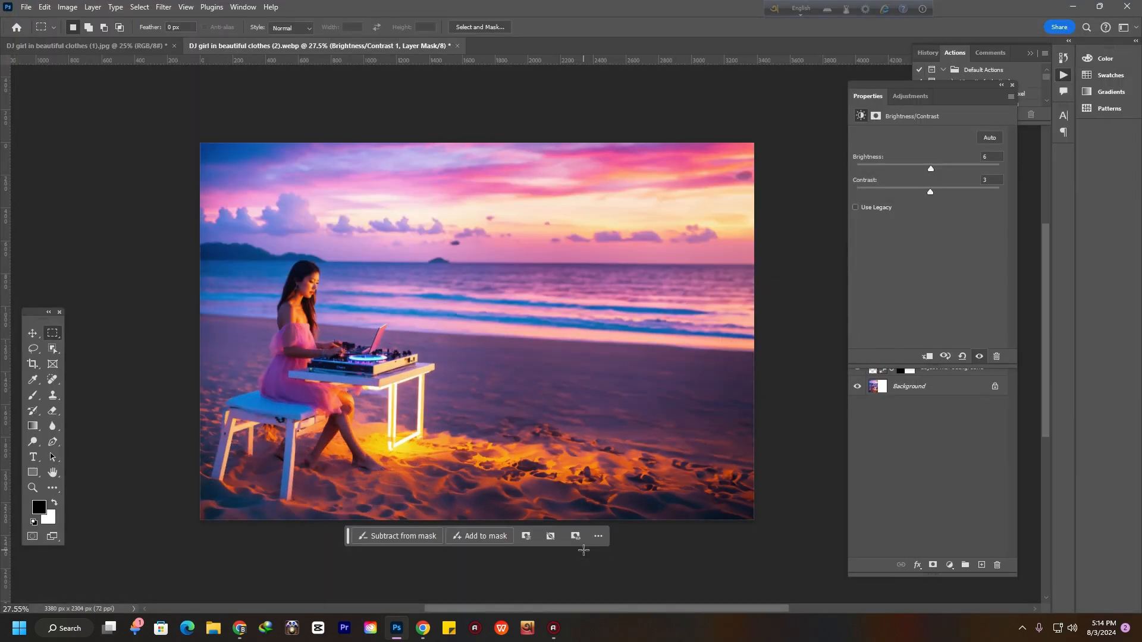
pyautogui.scroll(-1, 594, 522)
pyautogui.scroll(1, 594, 522)
# Select the empty beach area right of the DJ and generate fill with the prompt "add dj music instrument"
pyautogui.moveTo(476, 297); pyautogui.dragTo(739, 501)
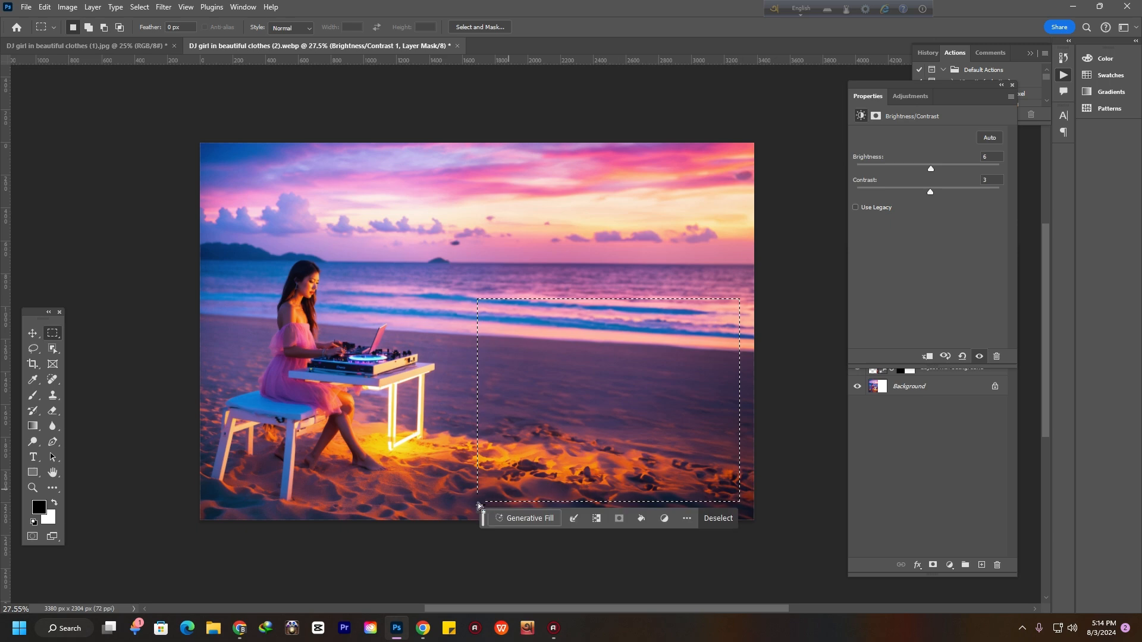
pyautogui.click(517, 520)
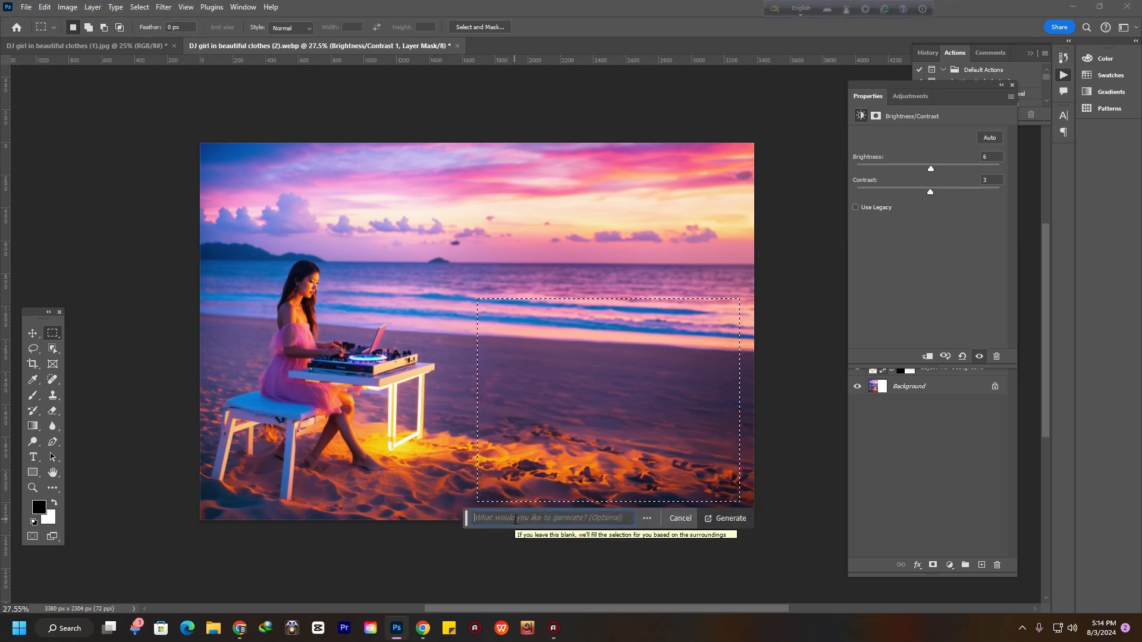
pyautogui.write('dj ')
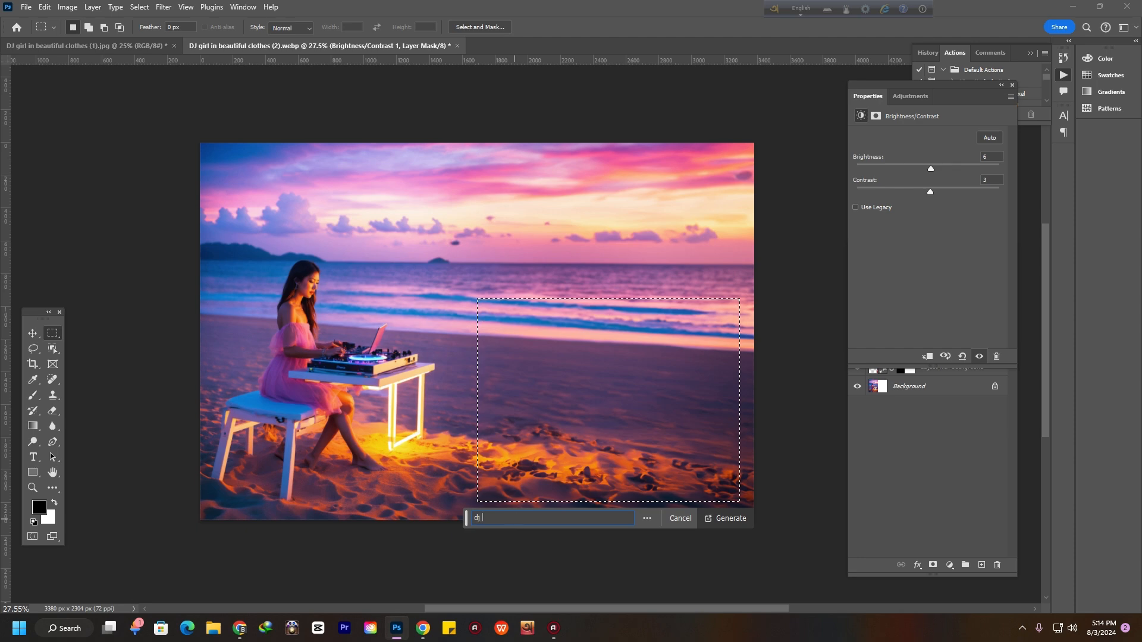
pyautogui.write('music instrumental')
pyautogui.press('BackSpace')
pyautogui.press('BackSpace')
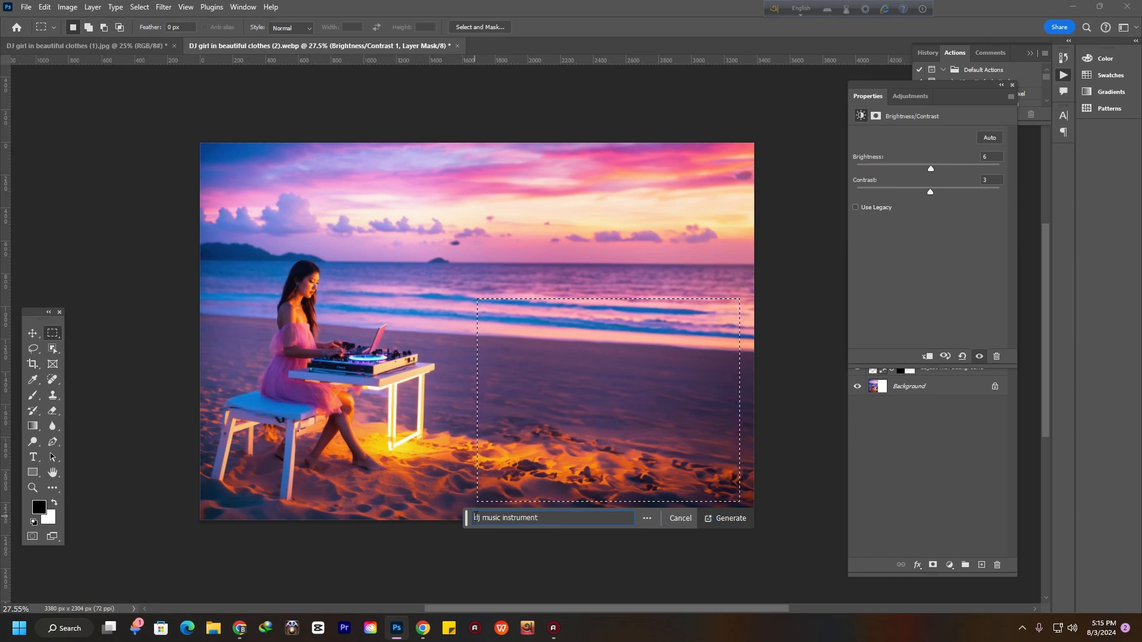
pyautogui.click(476, 517)
pyautogui.write('add')
pyautogui.click(731, 518)
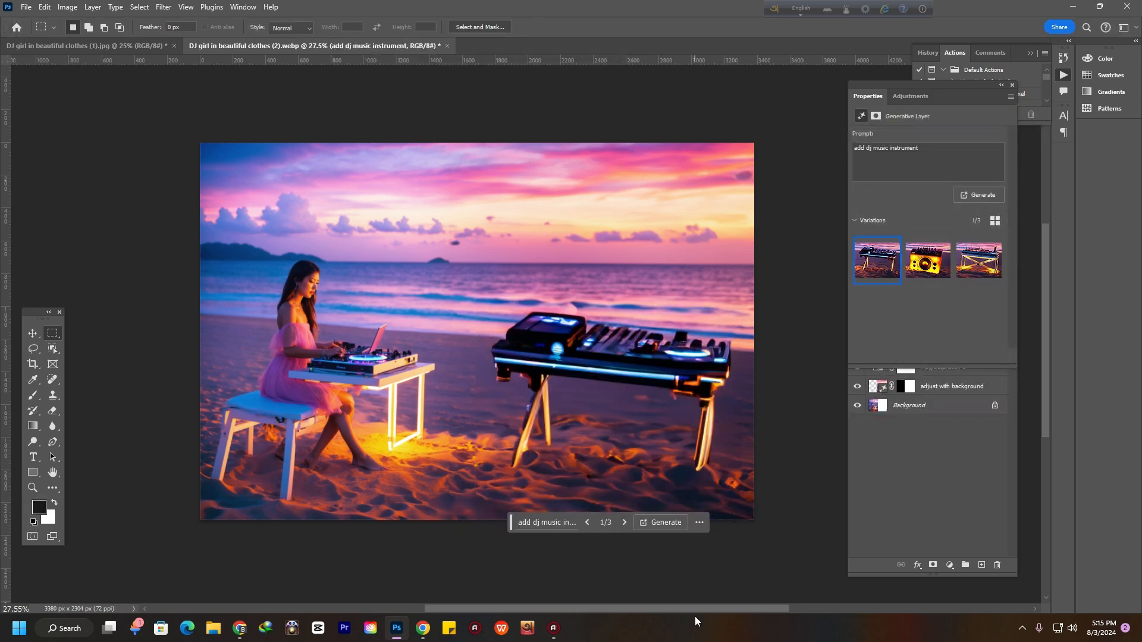
# Compare the three instrument variations, then delete the generated instrument layer
pyautogui.click(928, 260)
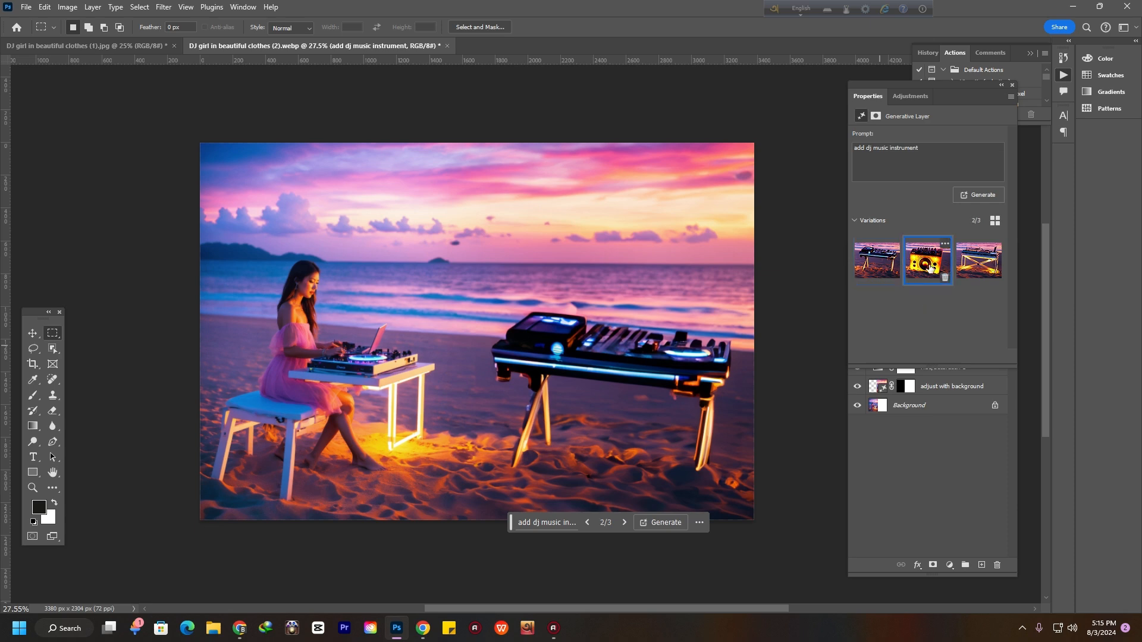
pyautogui.click(978, 262)
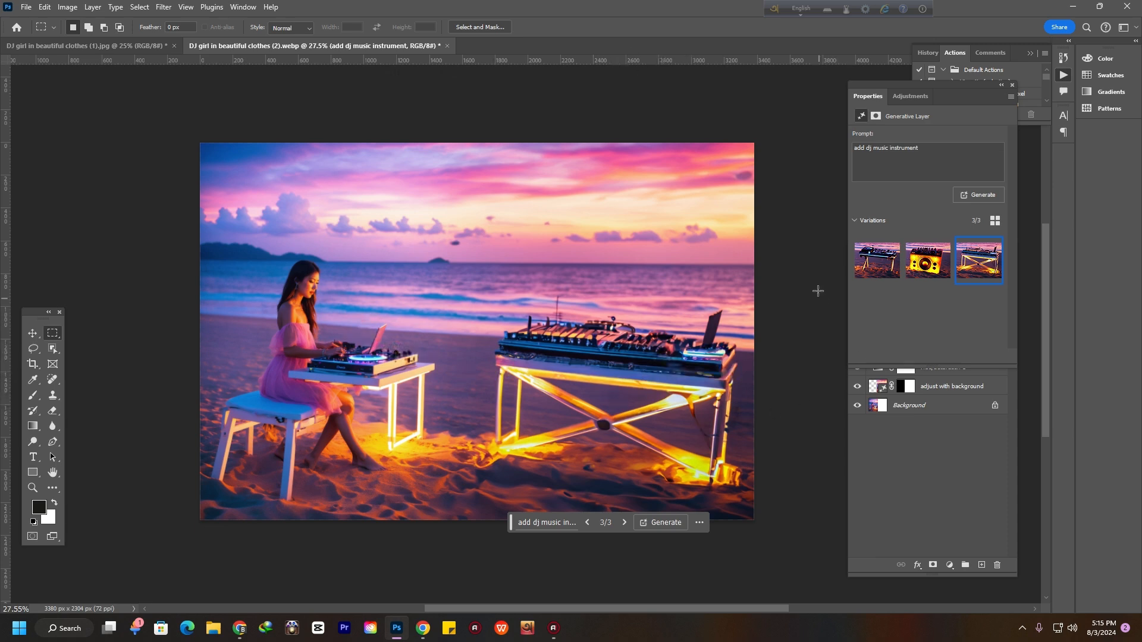
pyautogui.click(877, 262)
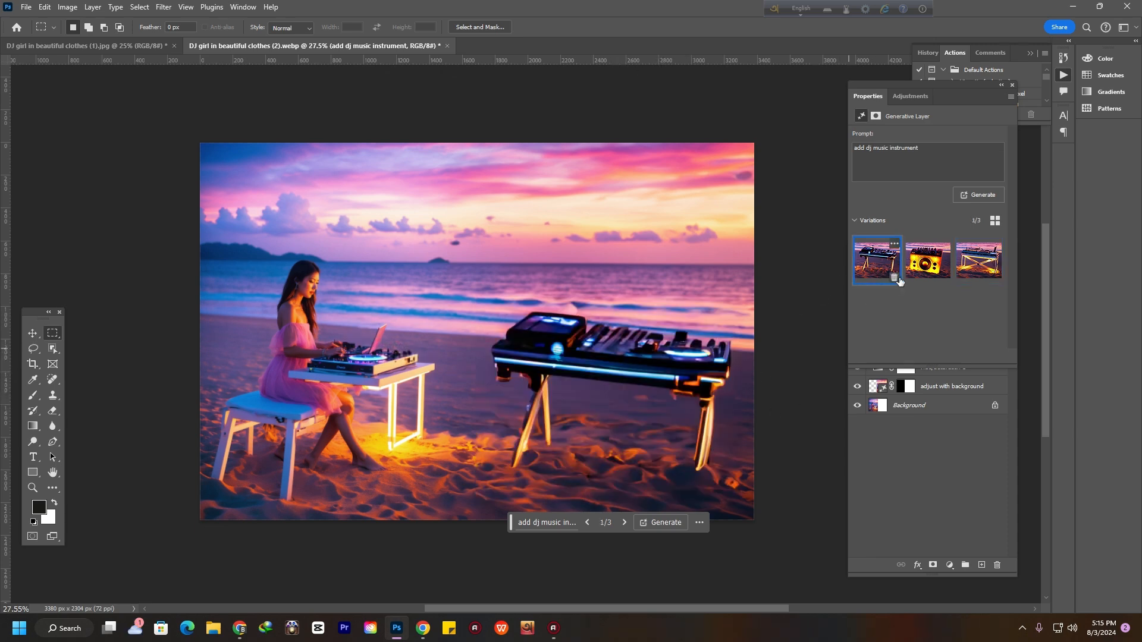
pyautogui.click(928, 261)
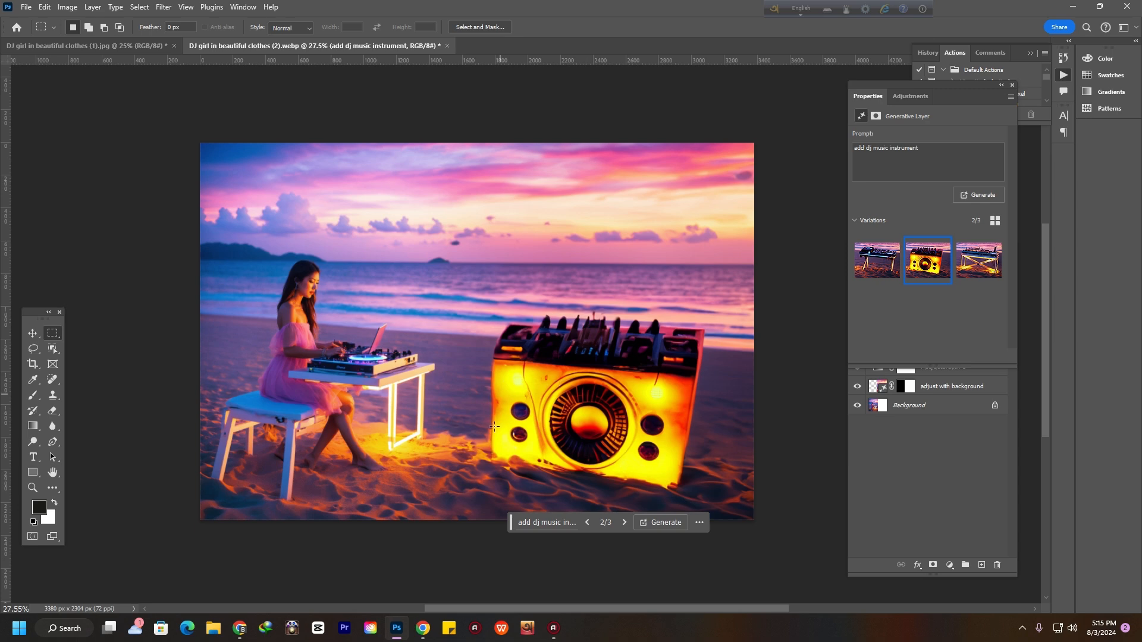
pyautogui.click(977, 257)
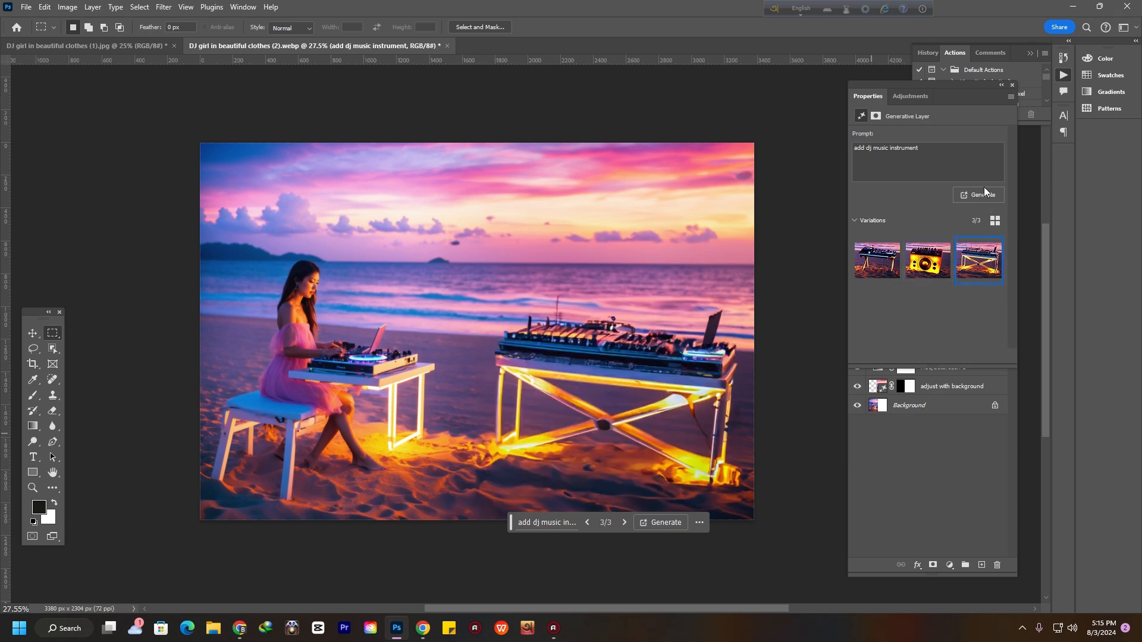
pyautogui.click(1012, 85)
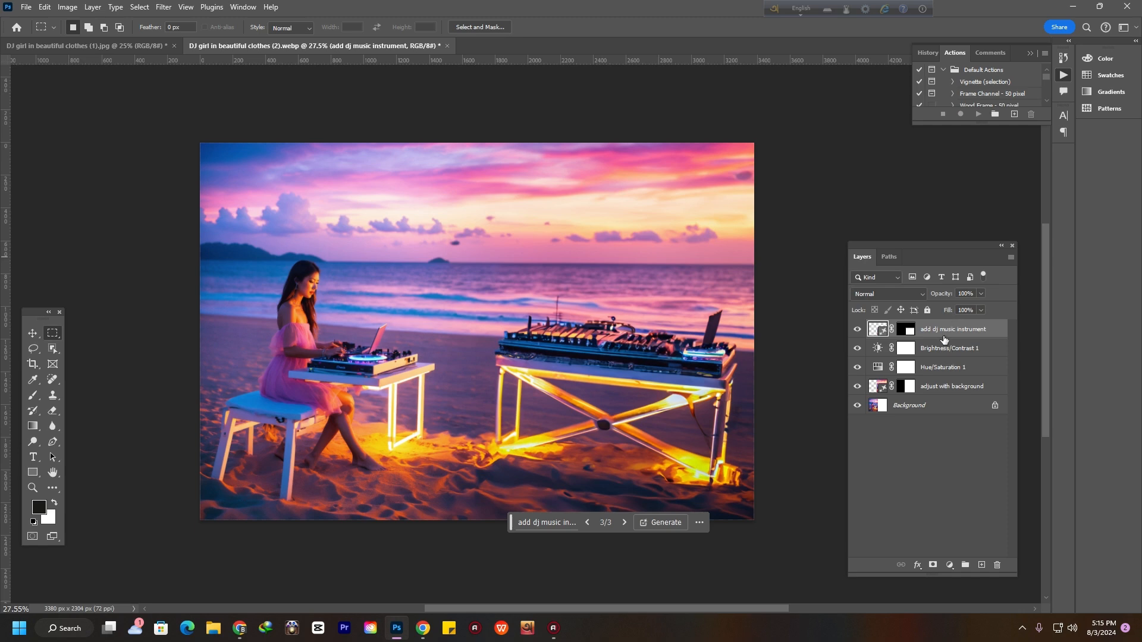
pyautogui.press('Delete')
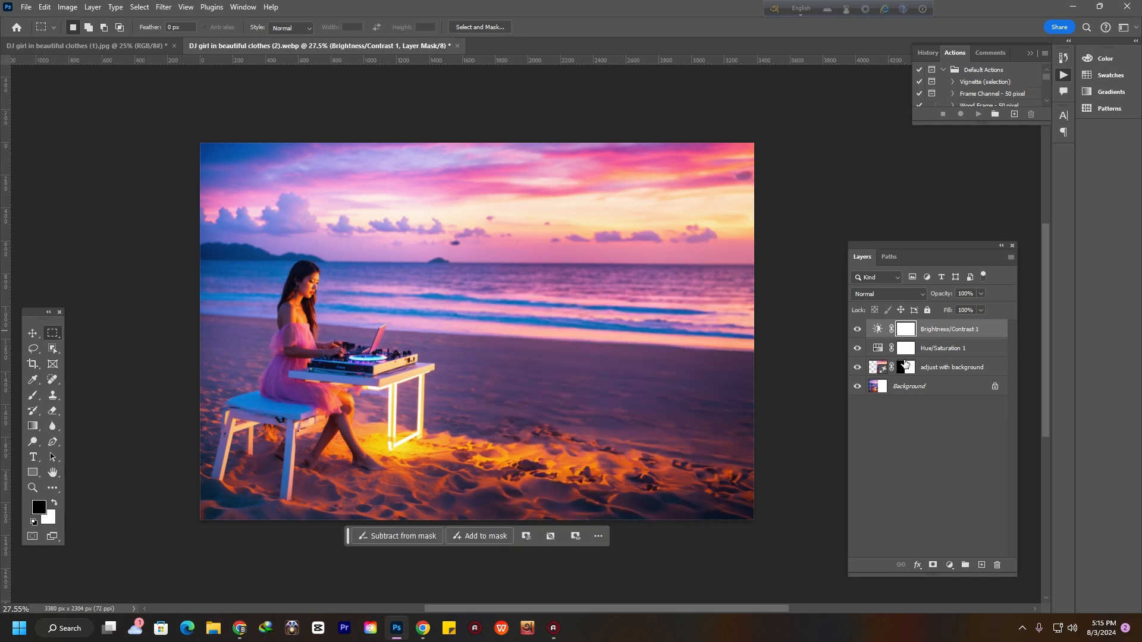
# Select the right half of the image, about 1763 × 2232 px, and generate fill with the prompt "add dim light"
pyautogui.click(53, 333)
pyautogui.click(101, 335)
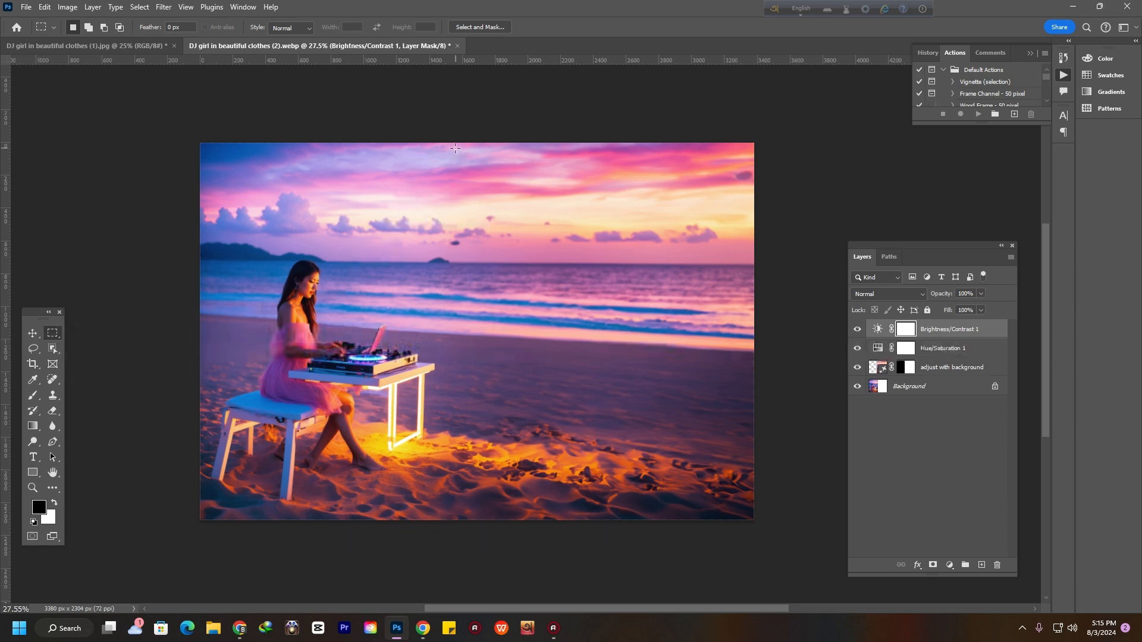
pyautogui.moveTo(456, 149); pyautogui.dragTo(744, 514)
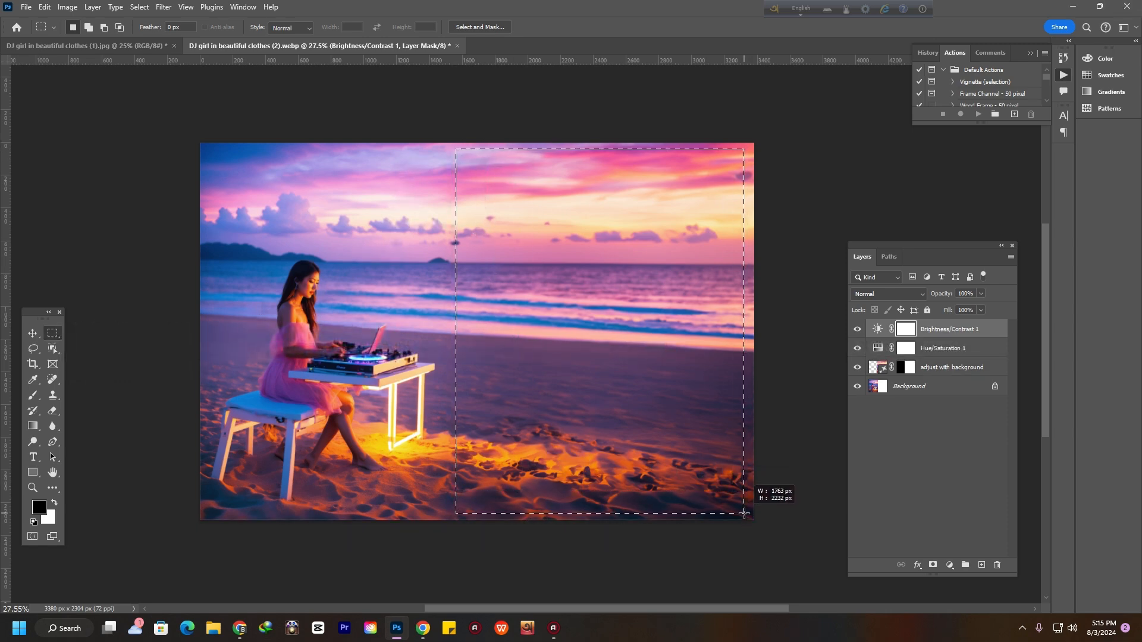
pyautogui.click(510, 530)
pyautogui.write('a')
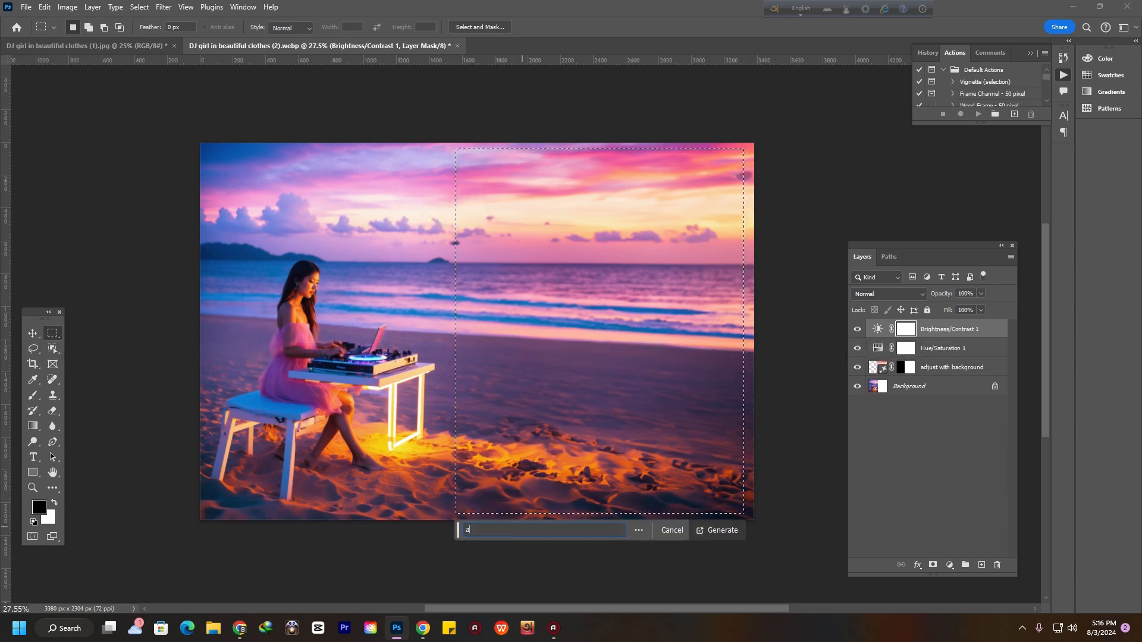
pyautogui.write('dd dim light')
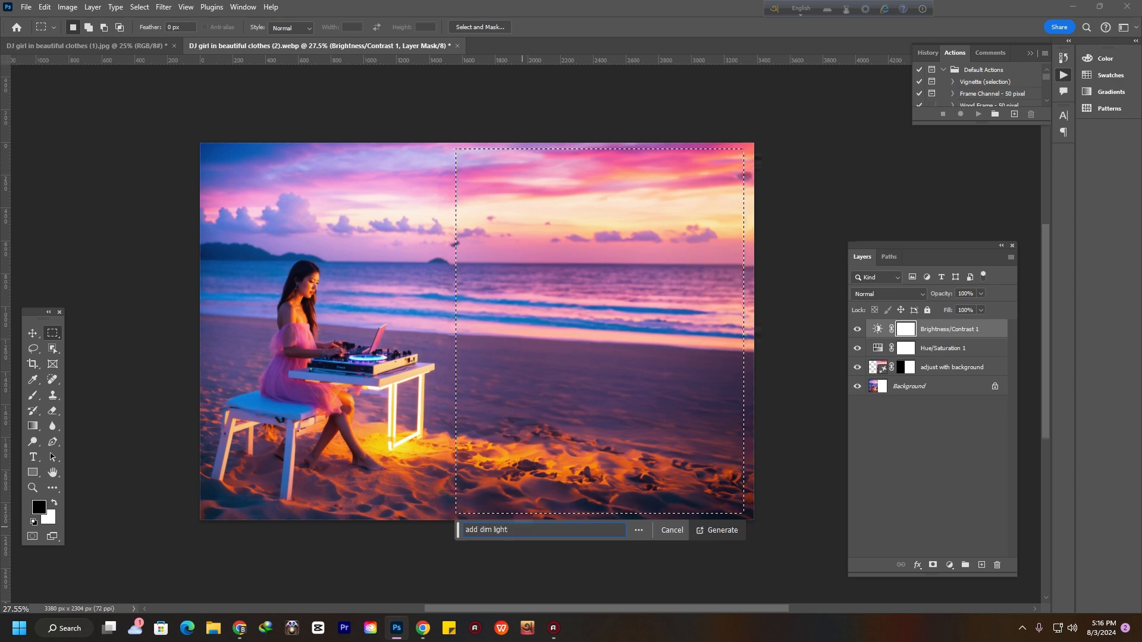
pyautogui.click(712, 531)
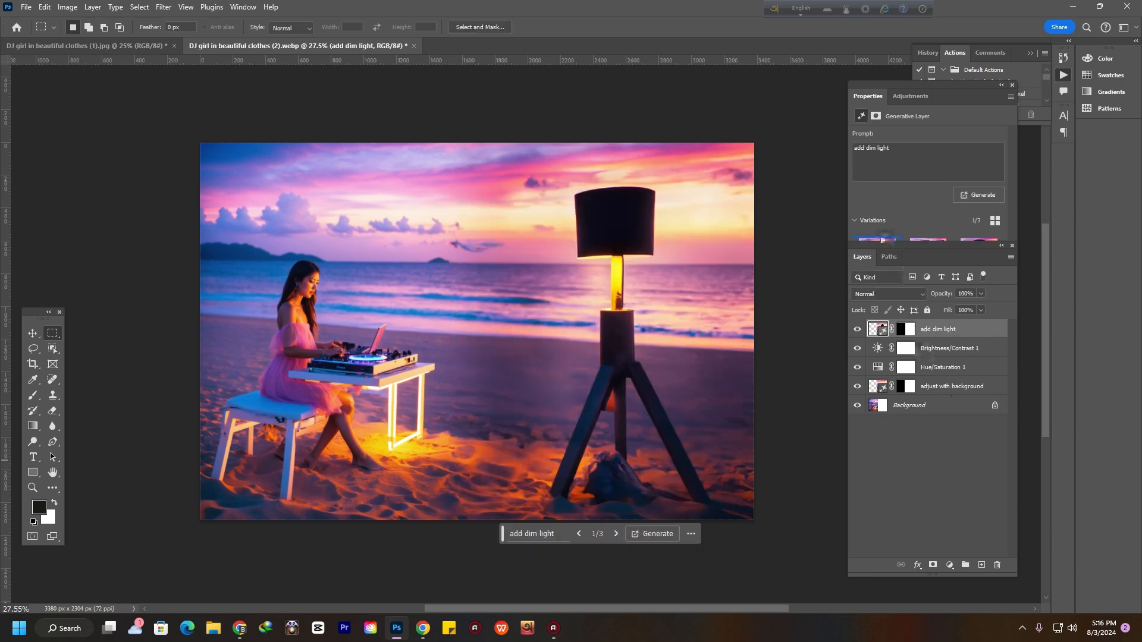
# Compare the three dim-light variations, then delete the generated light layer
pyautogui.moveTo(928, 246); pyautogui.dragTo(929, 447)
pyautogui.moveTo(948, 338); pyautogui.dragTo(947, 339)
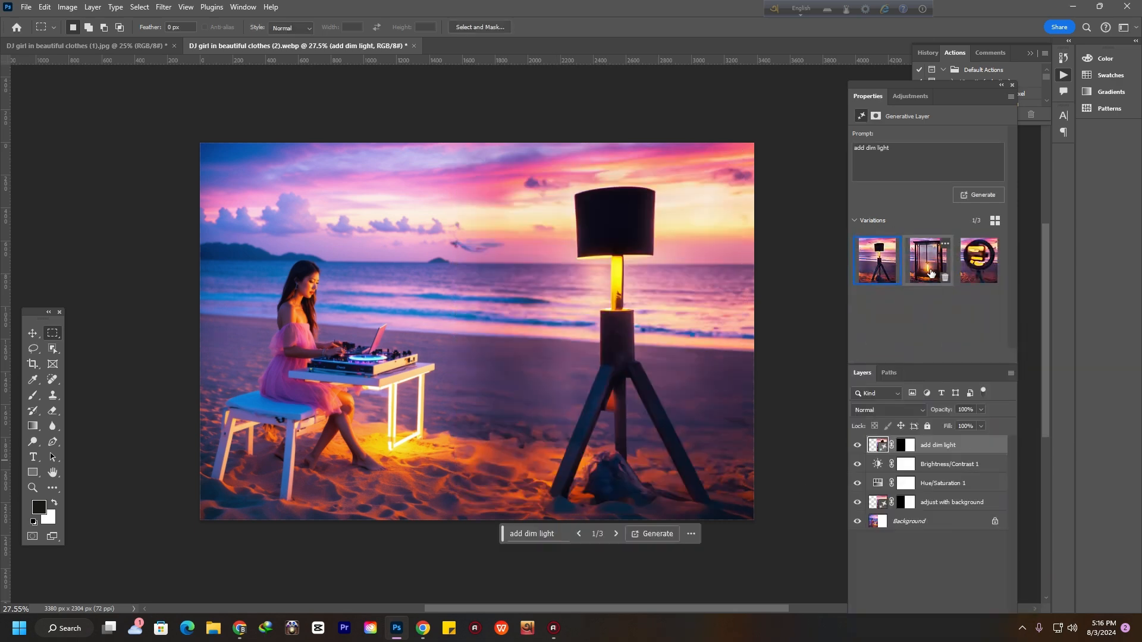
pyautogui.click(930, 272)
pyautogui.click(975, 270)
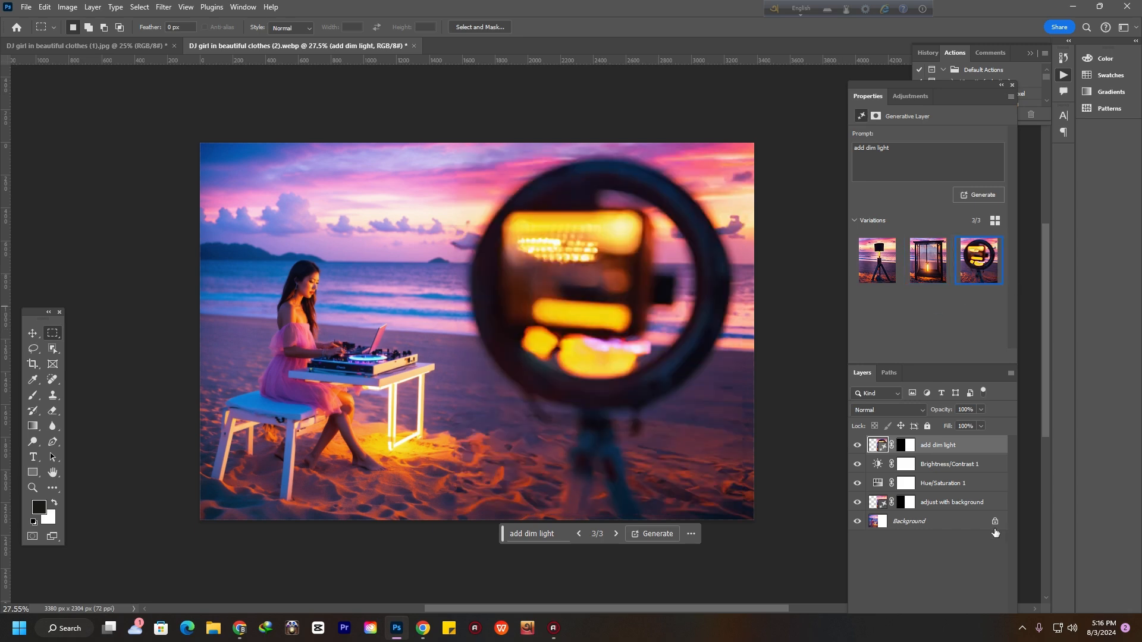
pyautogui.press('Delete')
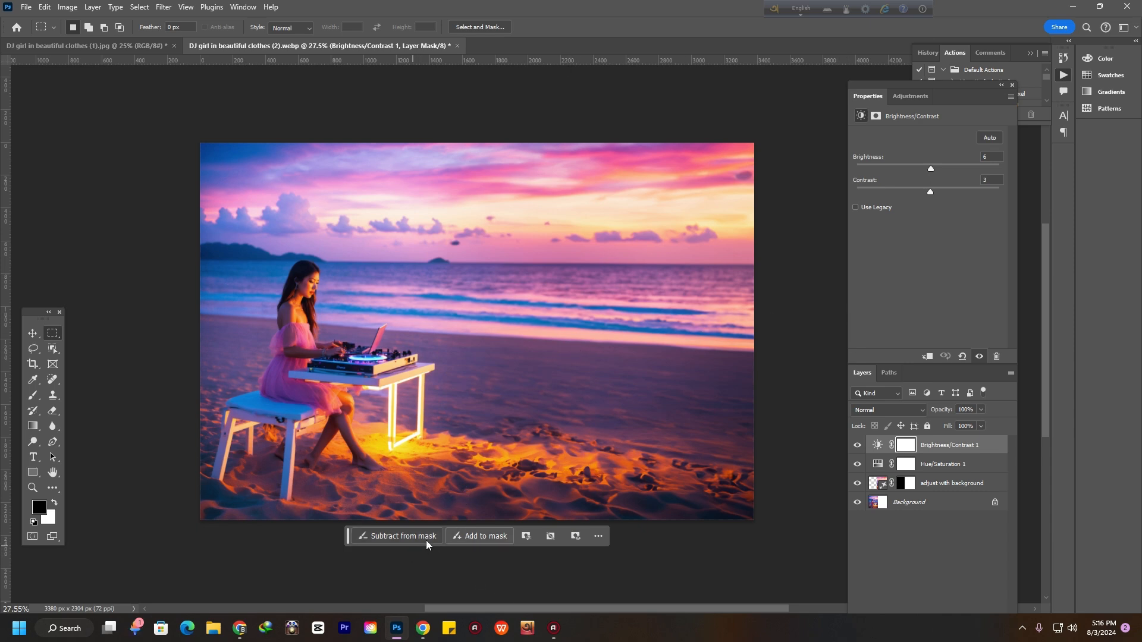
pyautogui.scroll(-2, 380, 367)
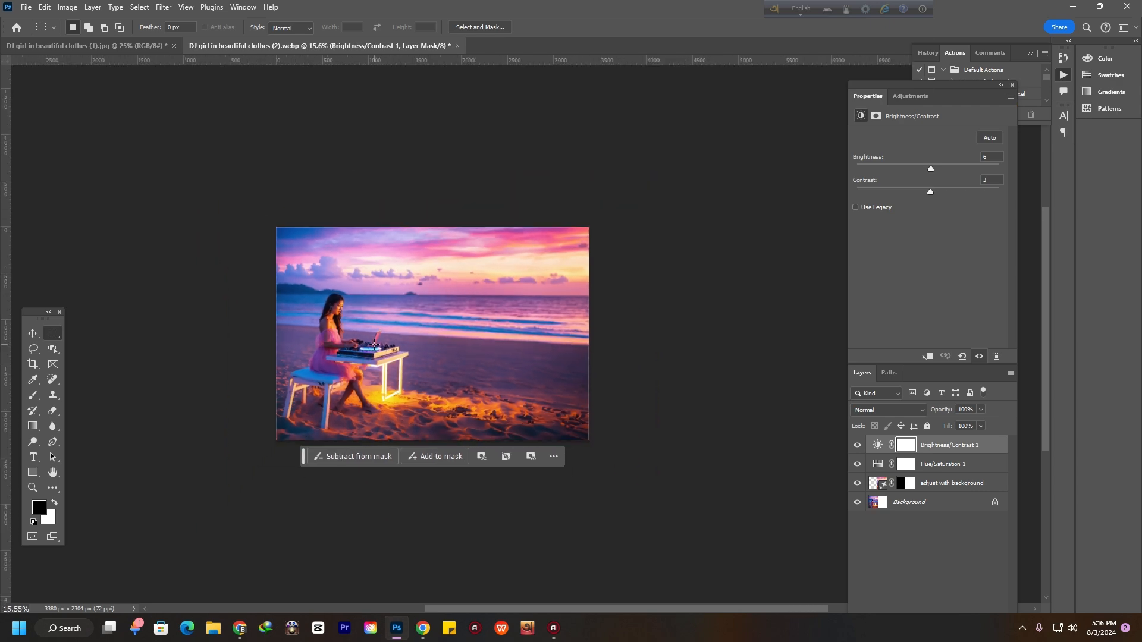
pyautogui.scroll(3, 380, 367)
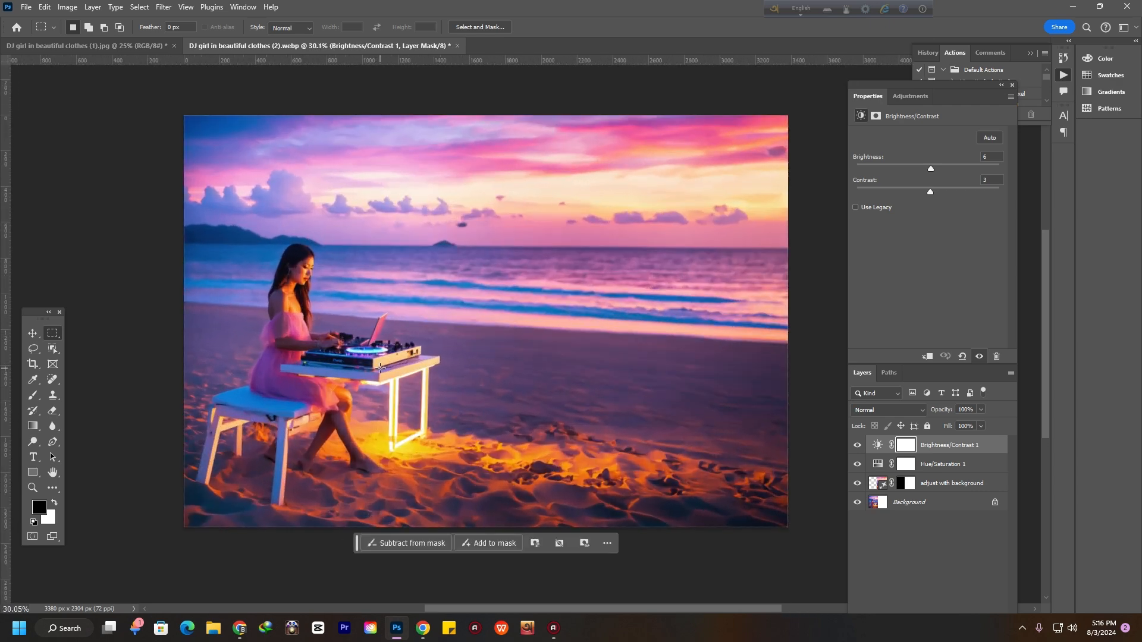